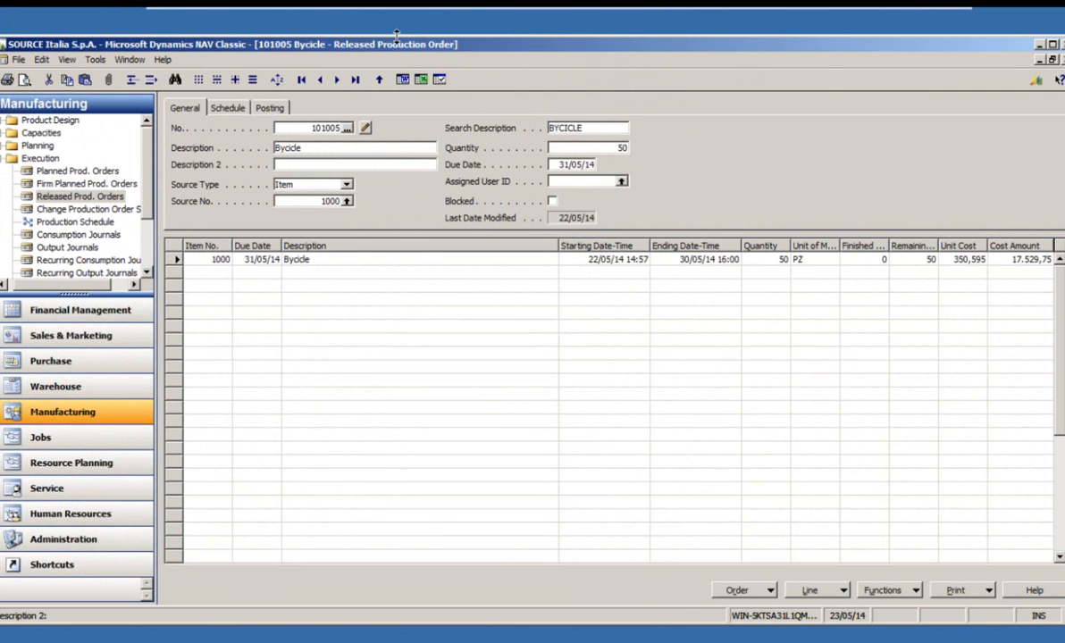
Step: View the Microsoft Dynamics NAV version and license information and close it
left_click(161, 59)
left_click(205, 143)
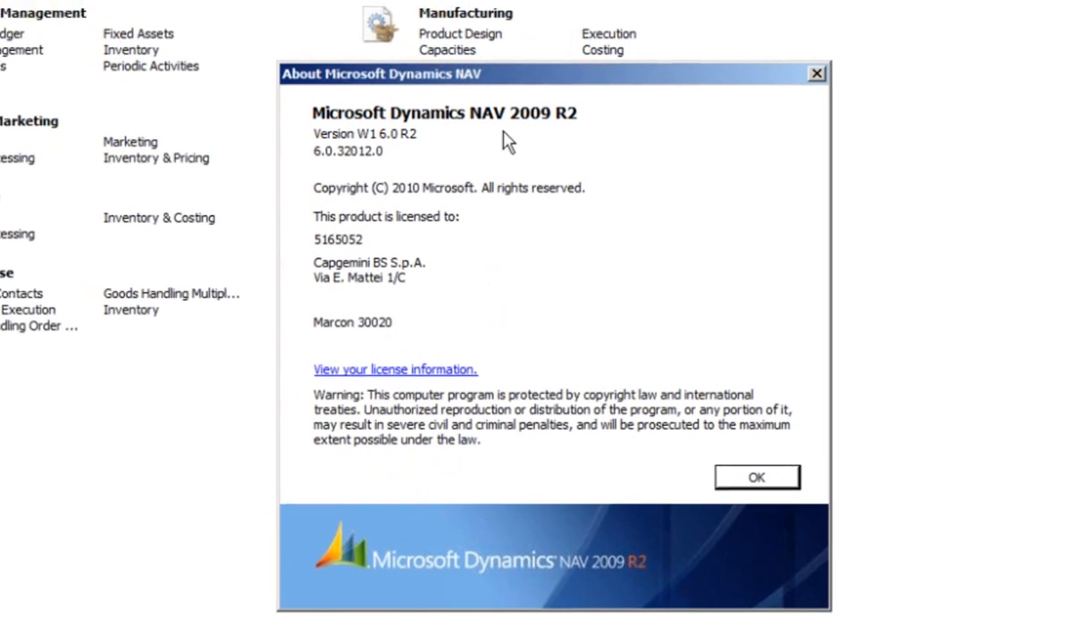
left_click(759, 479)
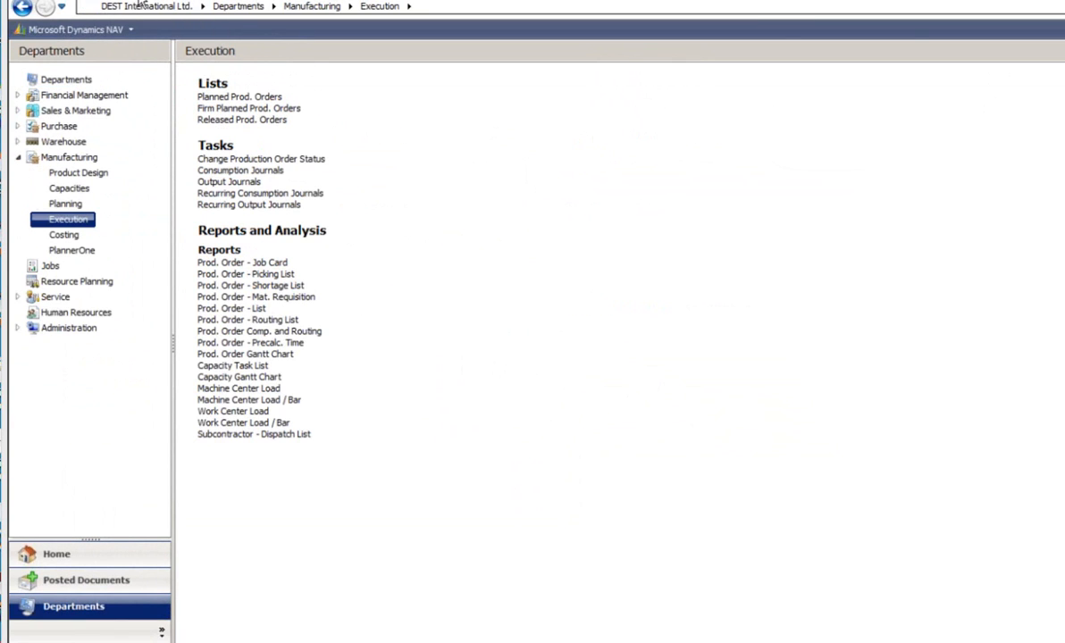
Step: Open the Released Prod. Orders list in the DEST International Ltd. company
left_click(243, 121)
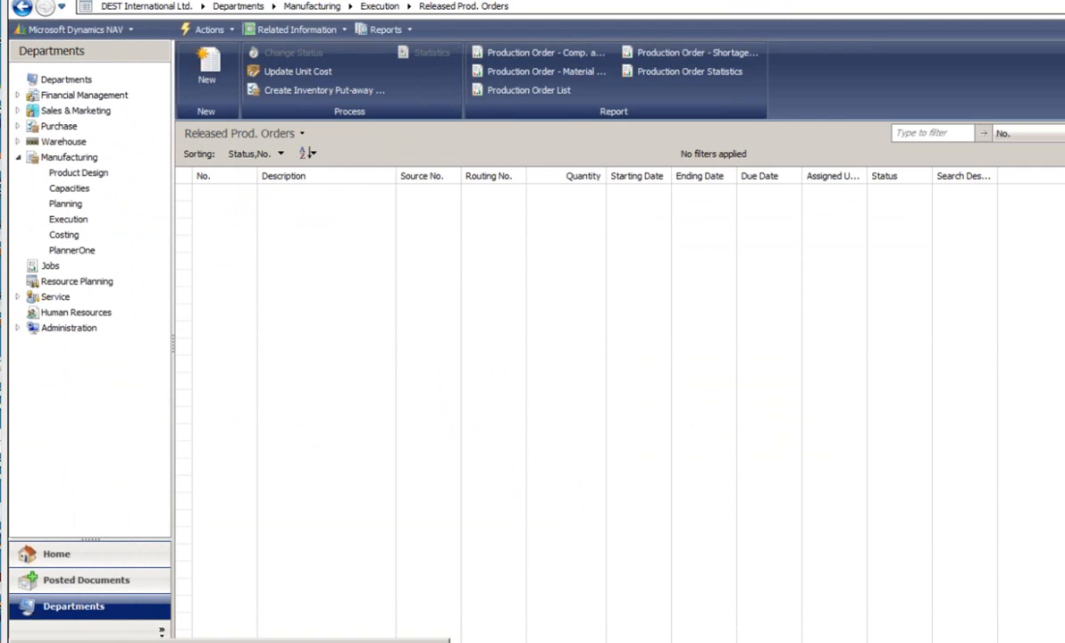
Step: Switch to Microsoft Dynamics NAV Classic and set Description 2 of the Bycicle released production order to TEST
left_click(339, 641)
left_click(505, 445)
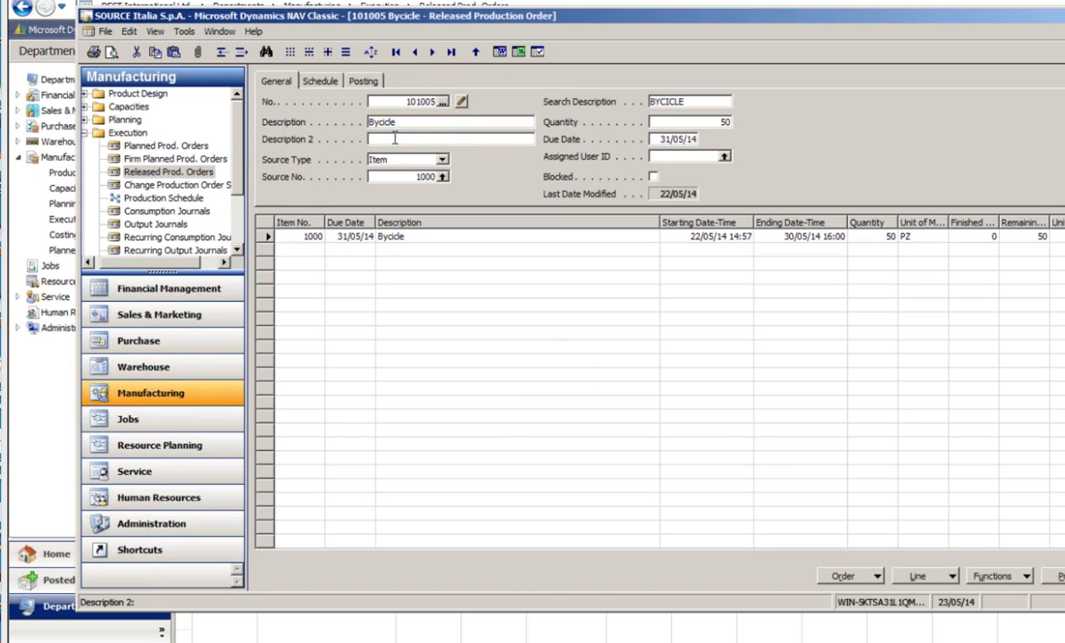
type("EST")
key("Tab")
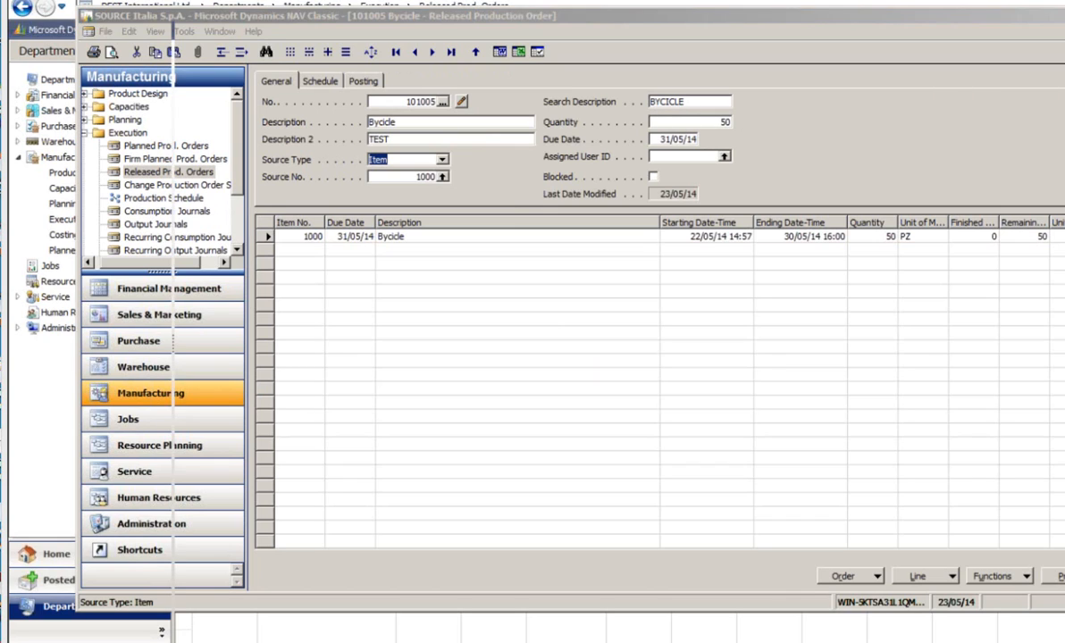
Step: Switch to the DEST International Ltd. client, open the PlannerOne Production Scheduler and display its Resource Gantt chart
key("Escape")
left_click(73, 250)
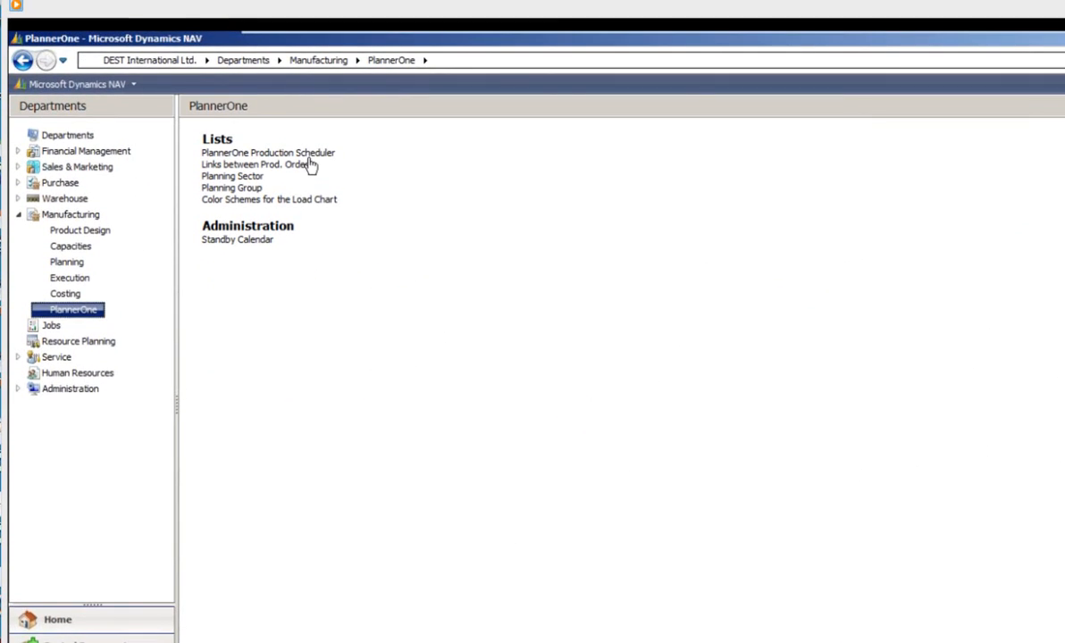
left_click(291, 153)
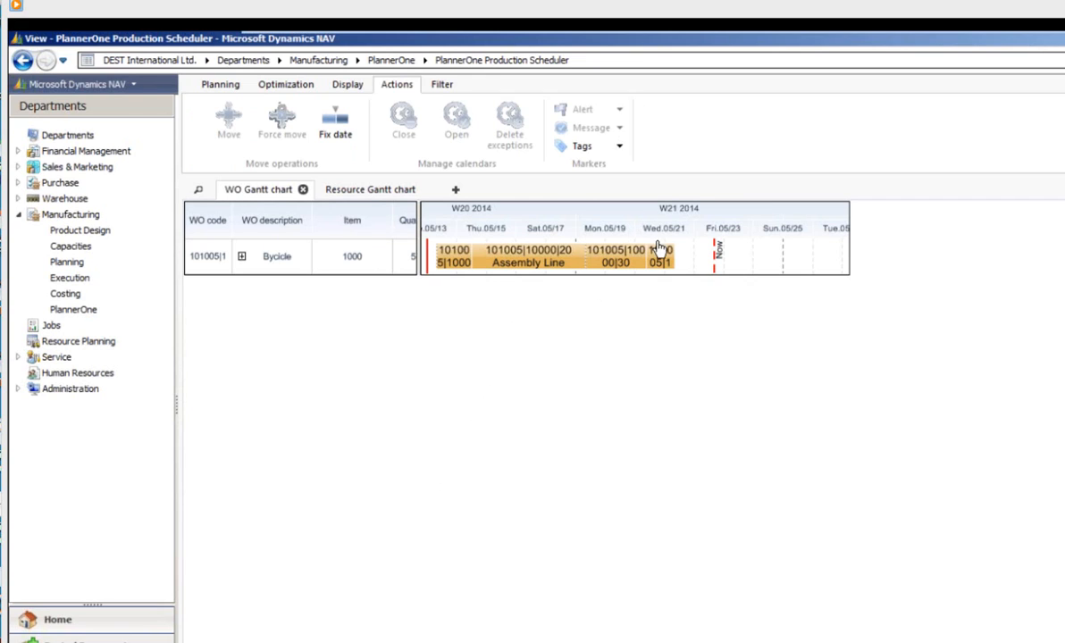
left_click(633, 254)
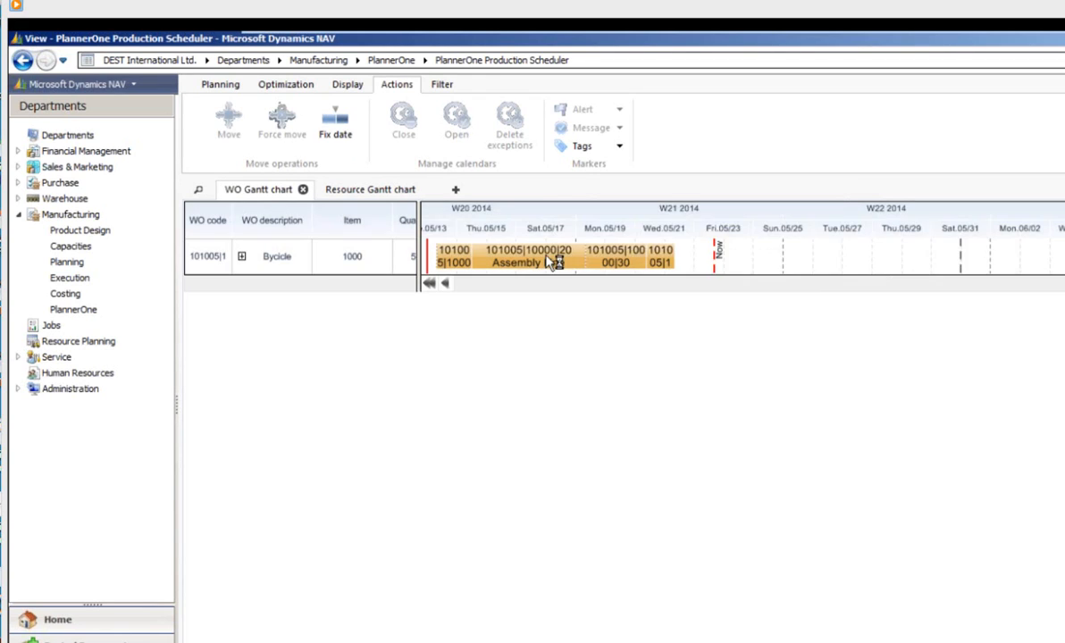
left_click(372, 191)
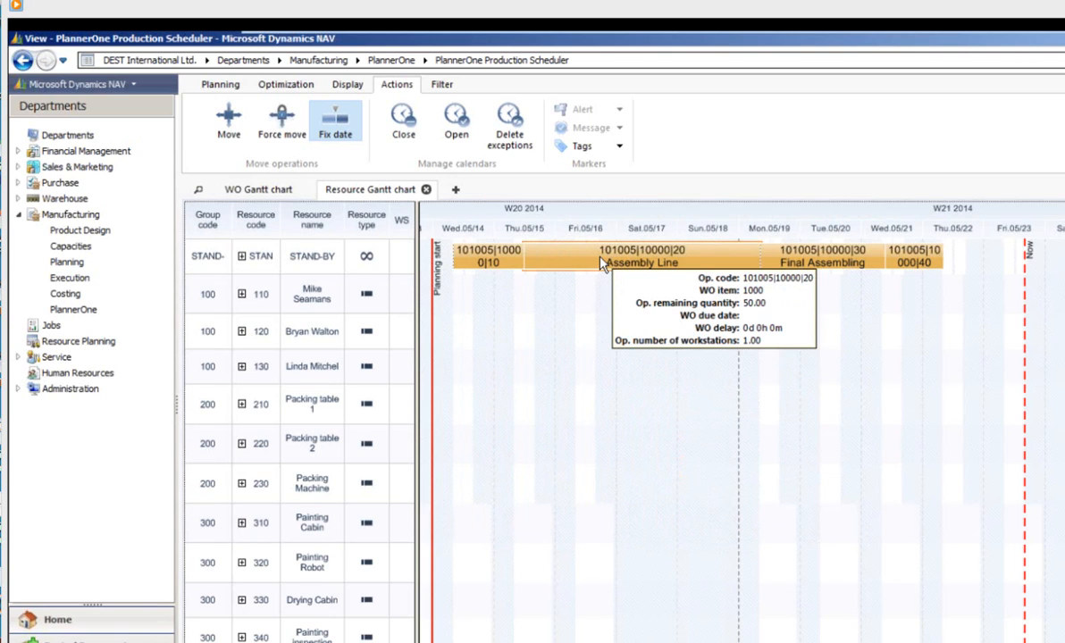
Step: Open the released production order card from the work order details of the Assembly Line operation
left_click(604, 264)
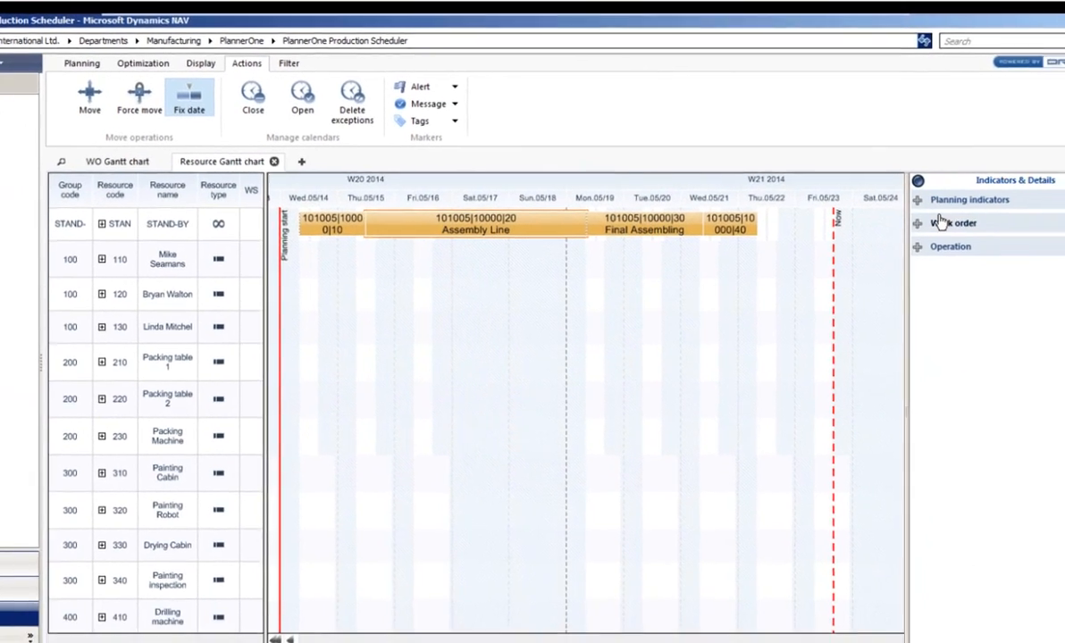
left_click(878, 219)
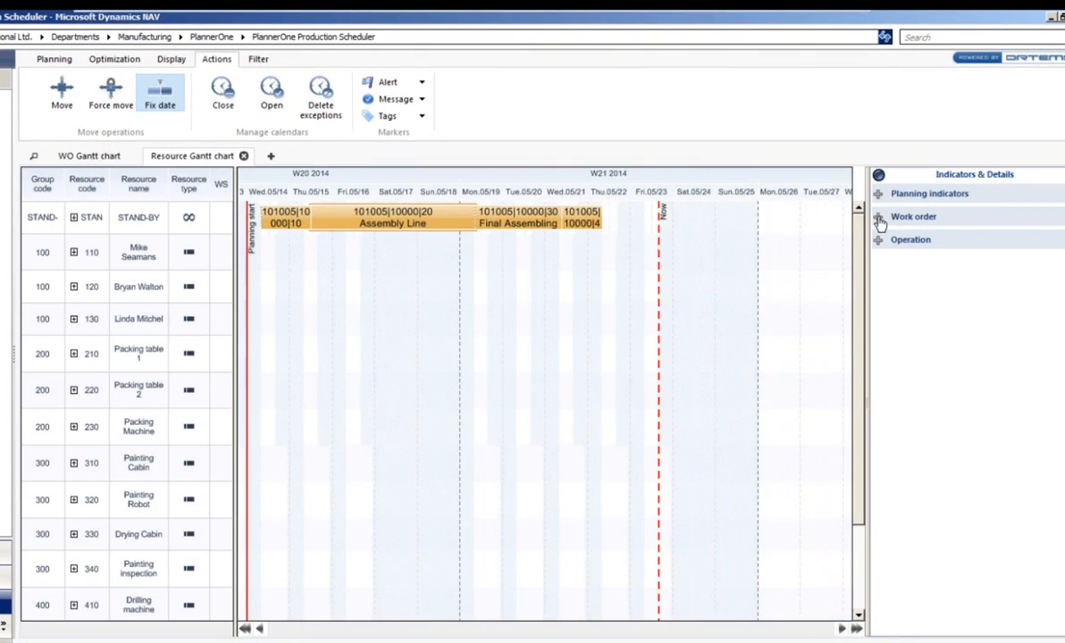
left_click(878, 234)
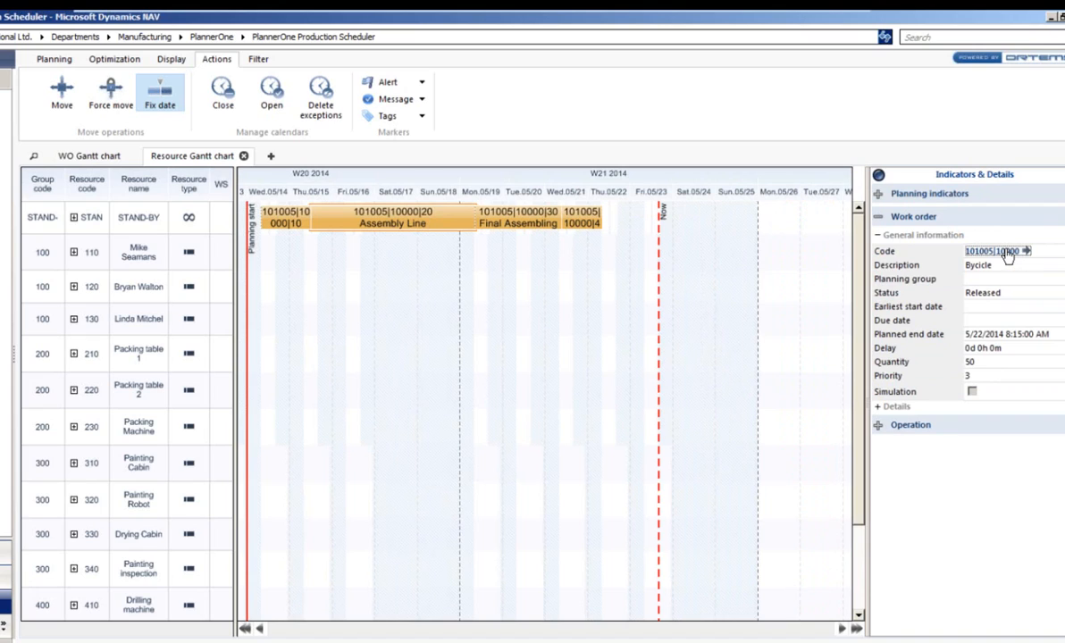
left_click(1008, 254)
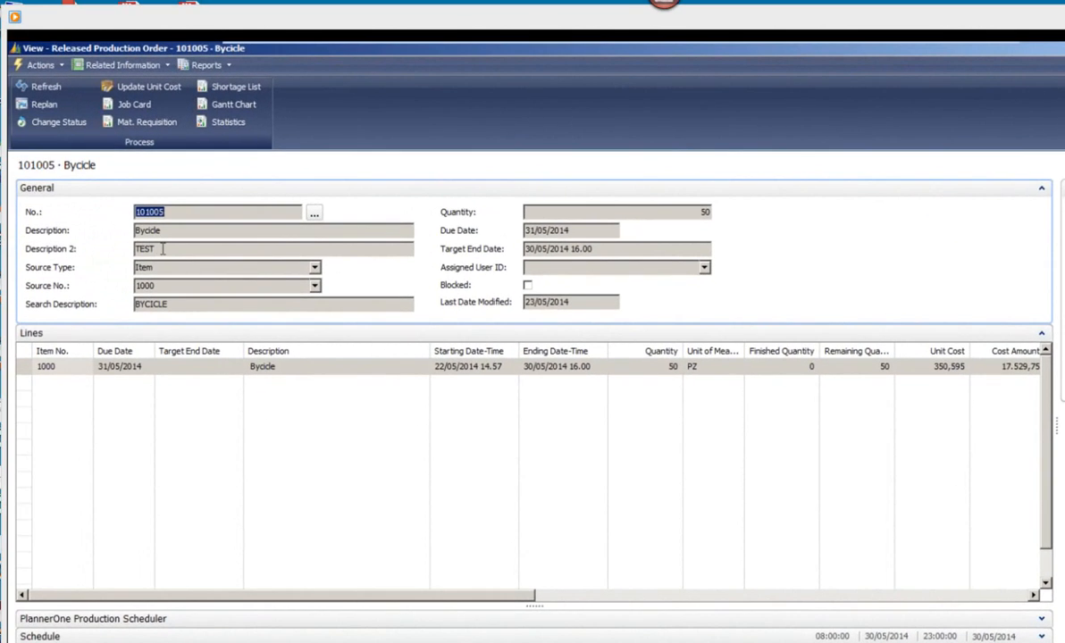
Step: Check the Description 2 field on the Bycicle released production order card
left_click(163, 250)
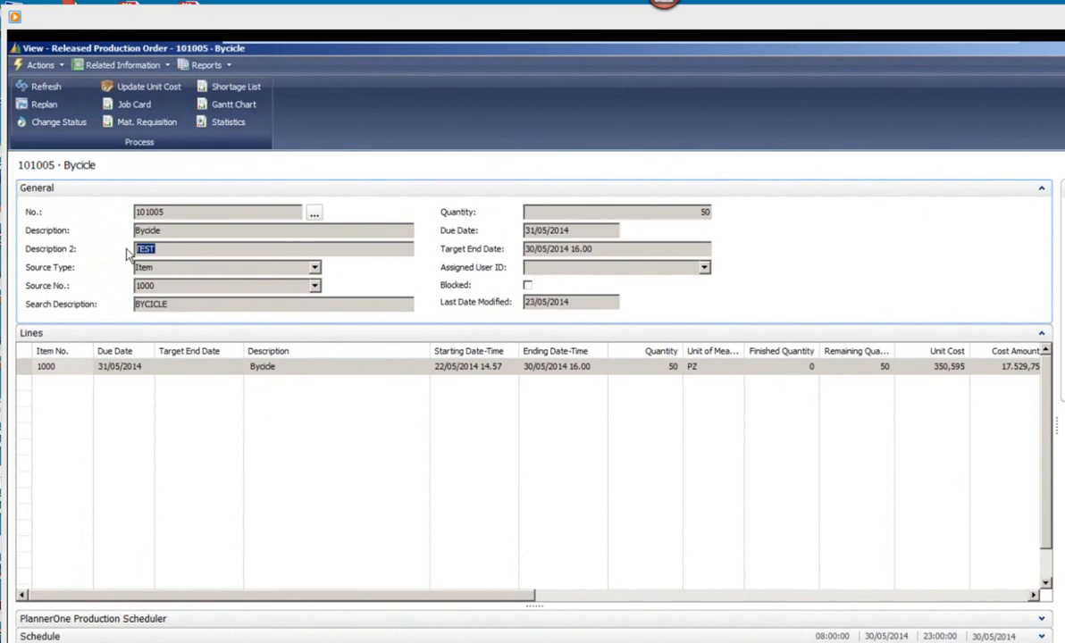
left_click(165, 249)
double_click(165, 249)
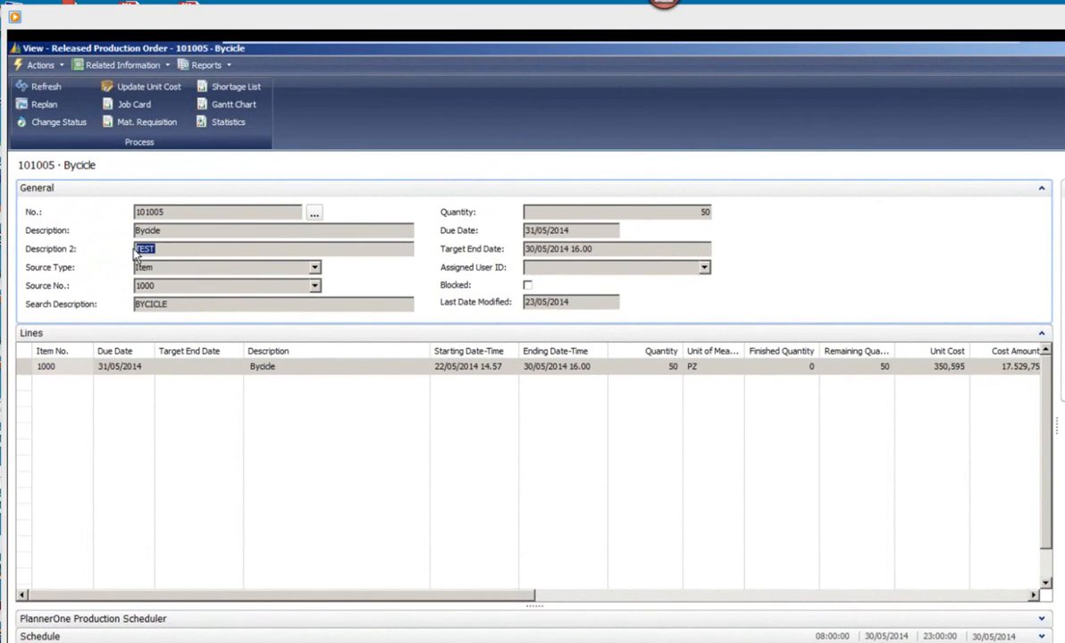
left_click(182, 250)
double_click(180, 250)
Step: Switch to Microsoft Dynamics NAV Classic and browse from the Bycicle released production order to the Wheel order and back
key("alt+Tab")
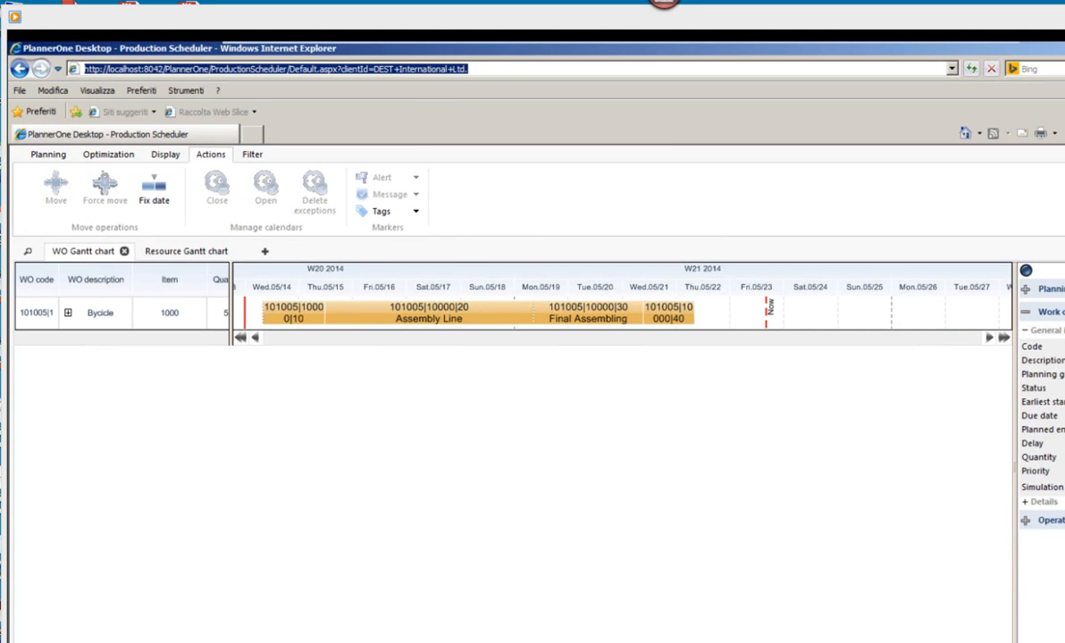
left_click(236, 641)
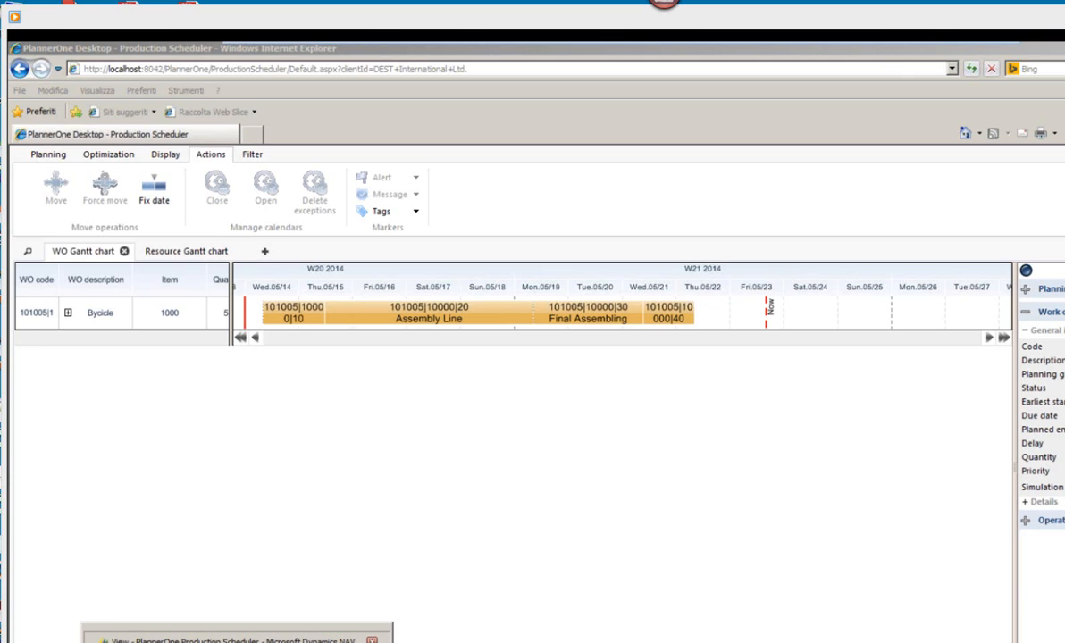
left_click(237, 640)
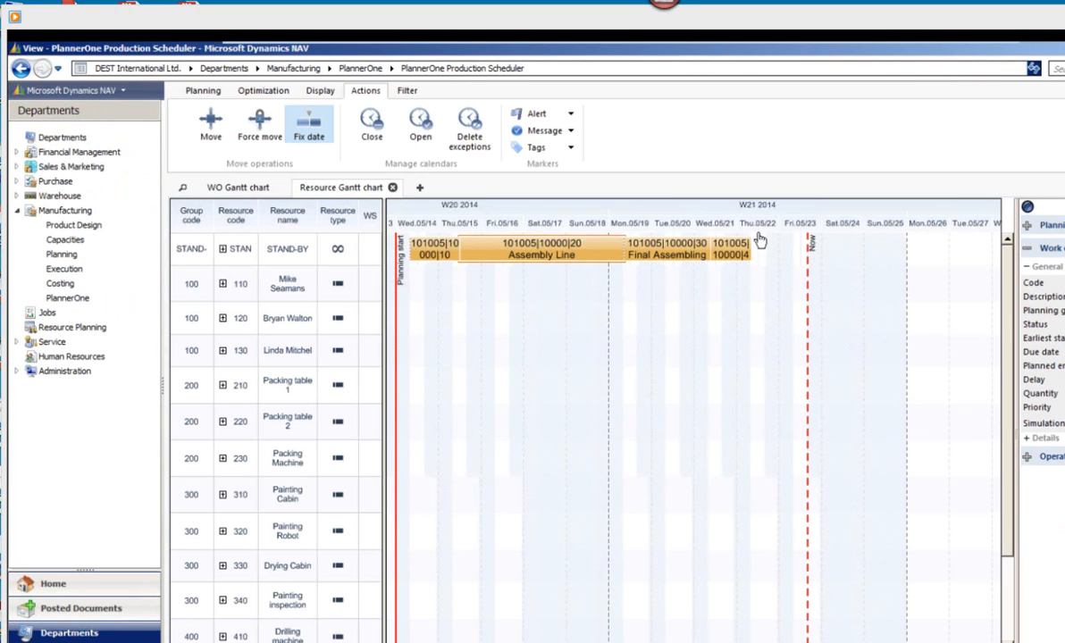
left_click(268, 641)
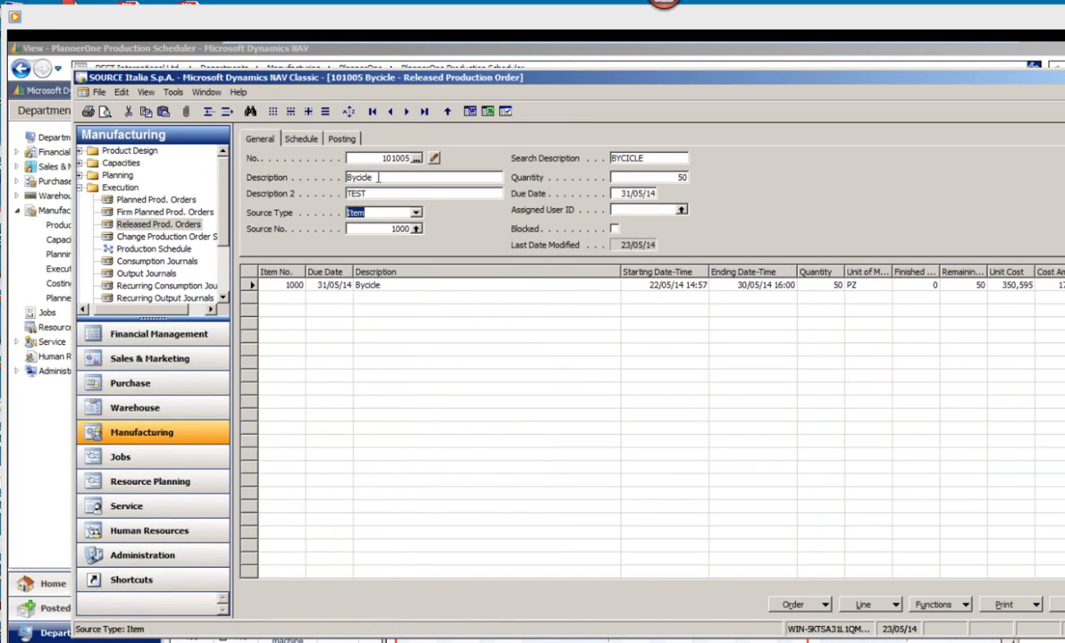
left_click(378, 176)
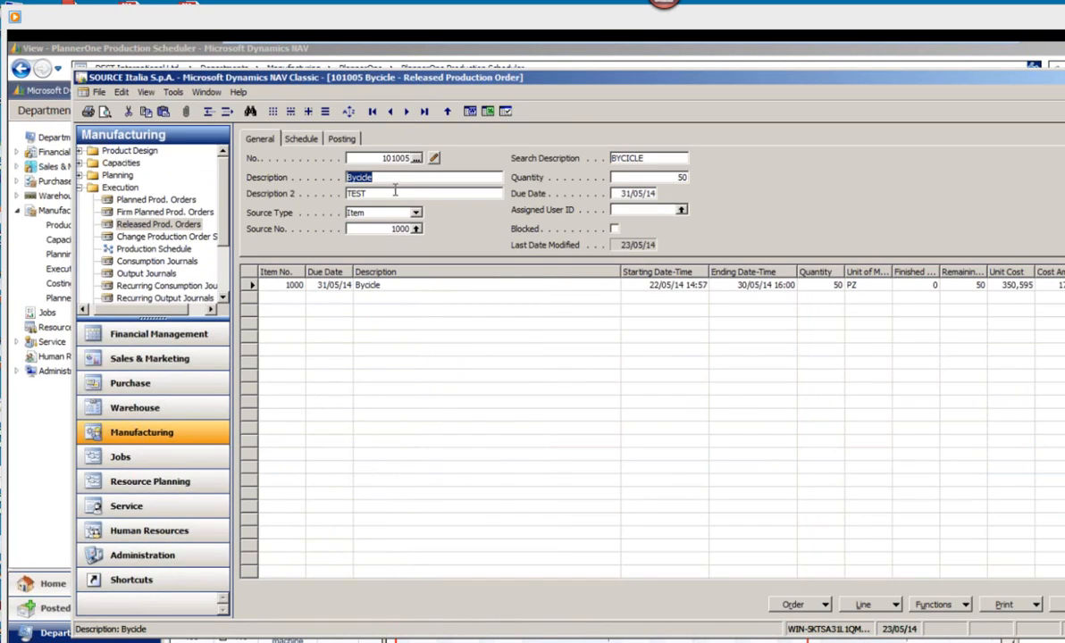
left_click(408, 112)
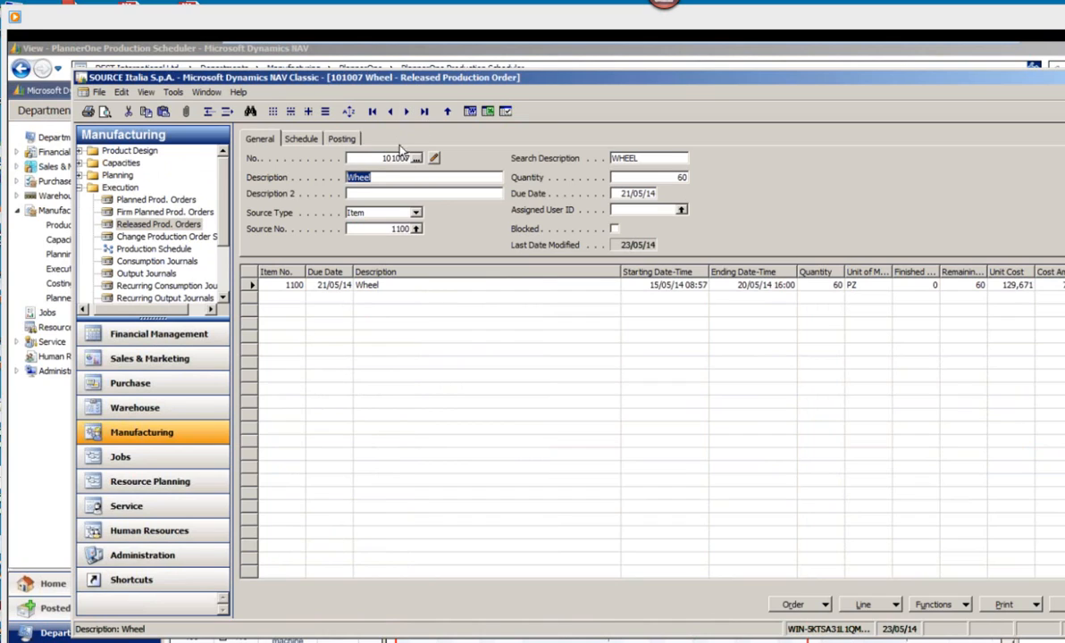
left_click(380, 191)
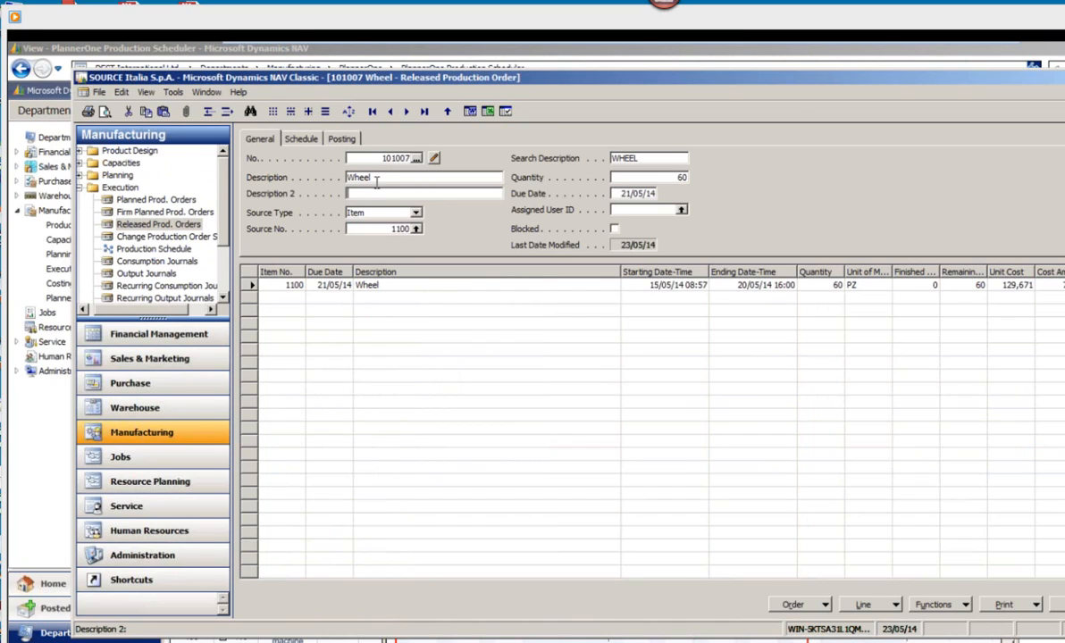
left_click(391, 111)
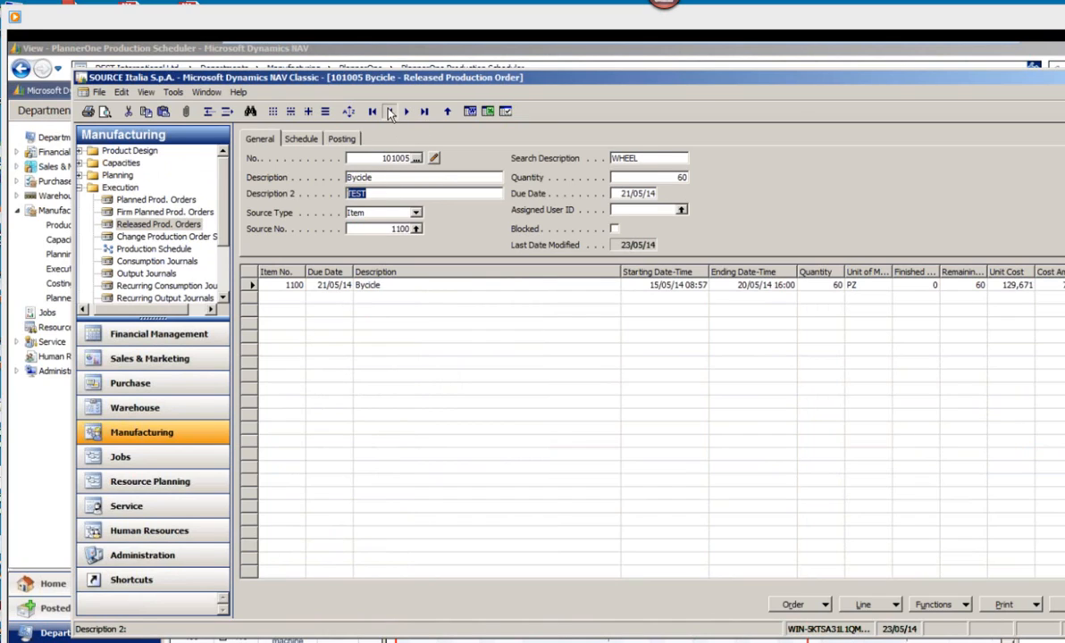
Step: Inspect the reservation entries of the Front Wheel component in the Bycicle order and return to the order
left_click(887, 607)
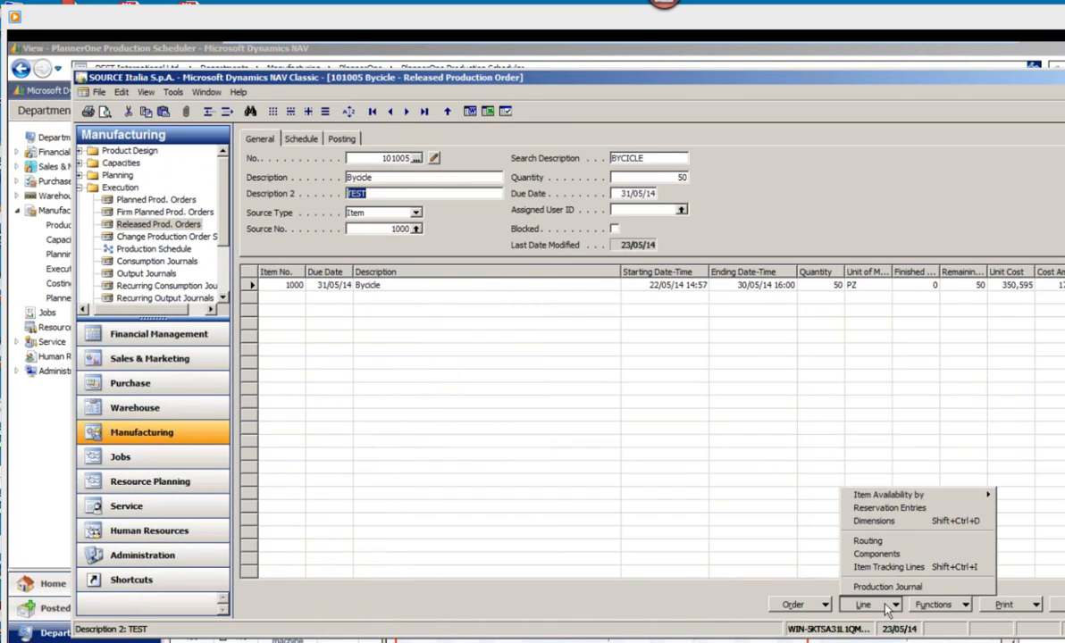
left_click(920, 555)
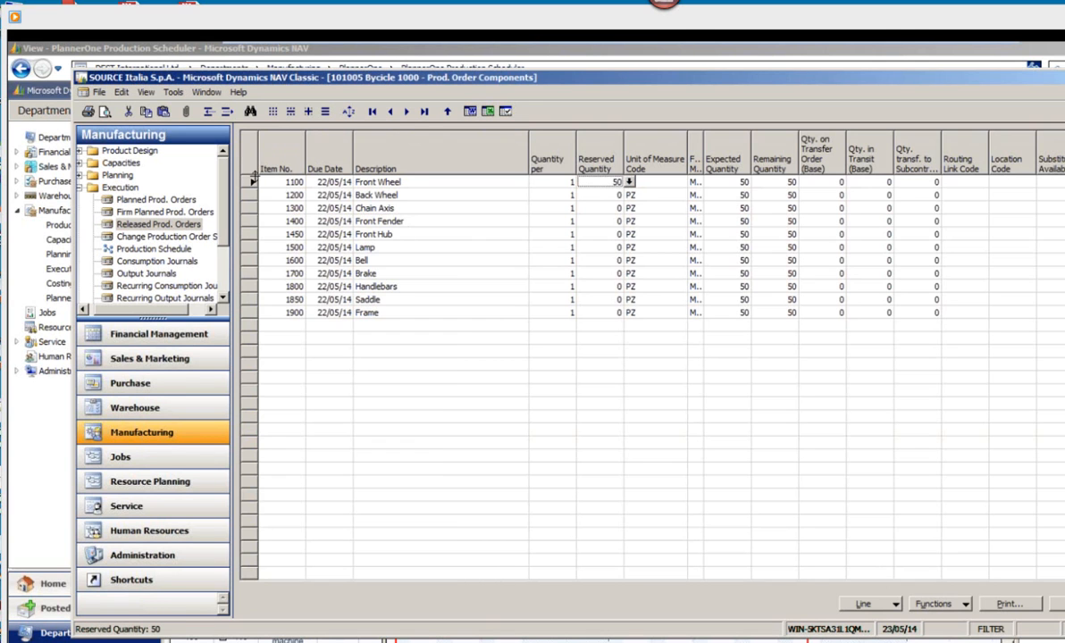
left_click(247, 182)
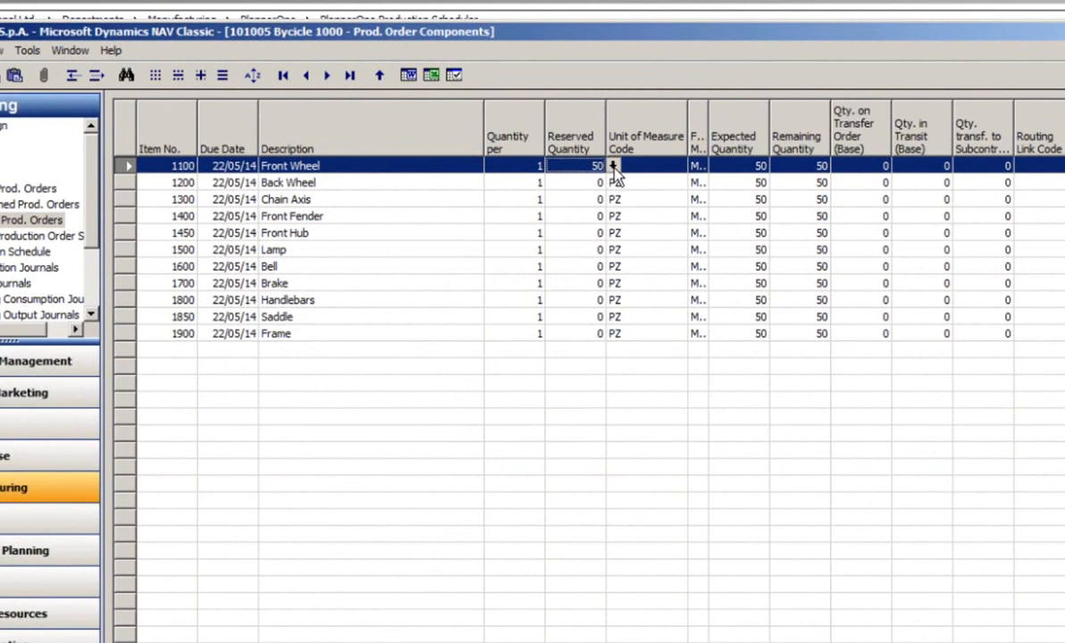
left_click(613, 168)
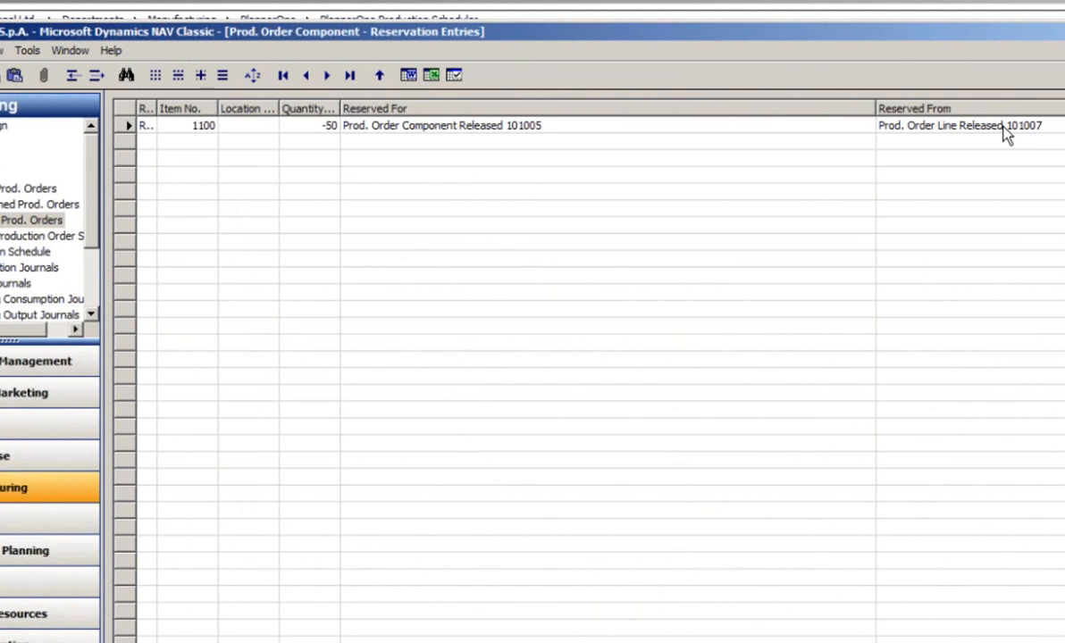
key("Escape")
key("Escape")
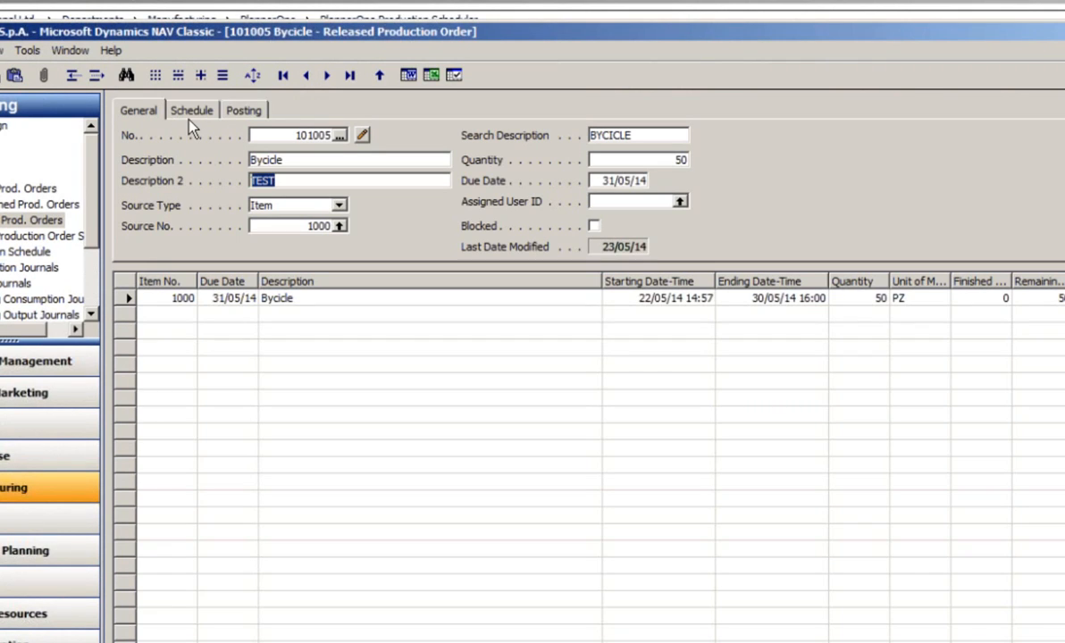
Step: Open the routing of the Wheel released production order and set the setup time of operation 10 to 1
left_click(326, 76)
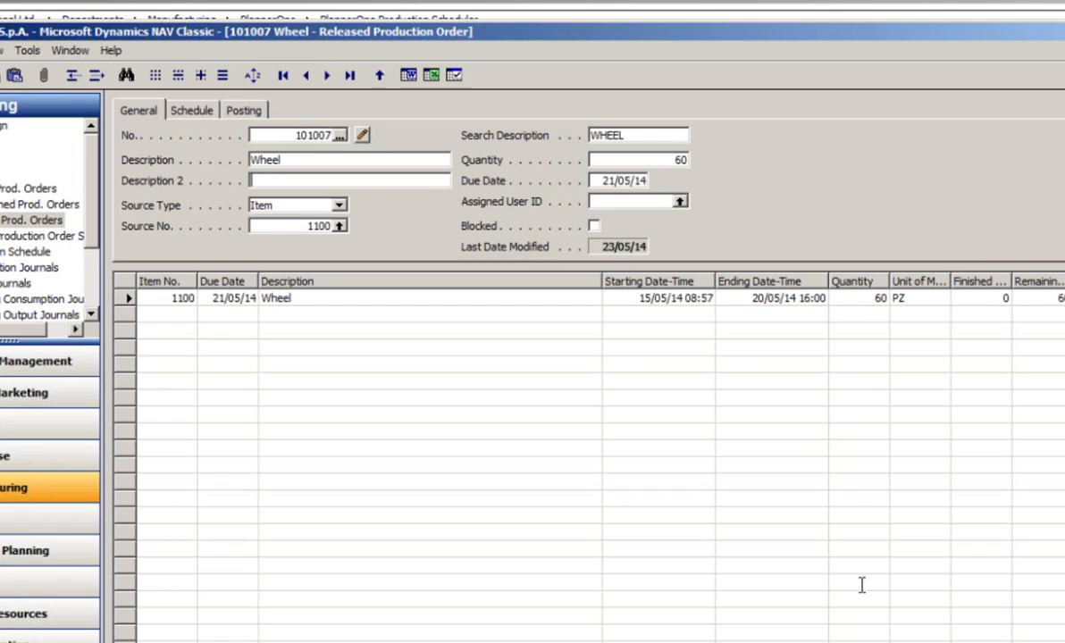
right_click(884, 561)
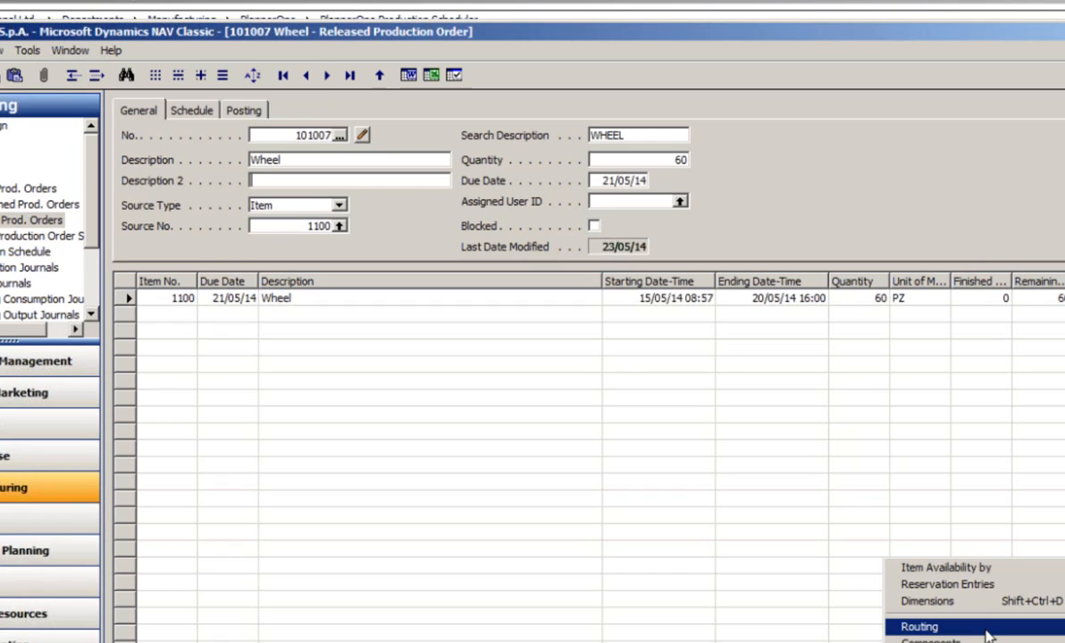
left_click(922, 627)
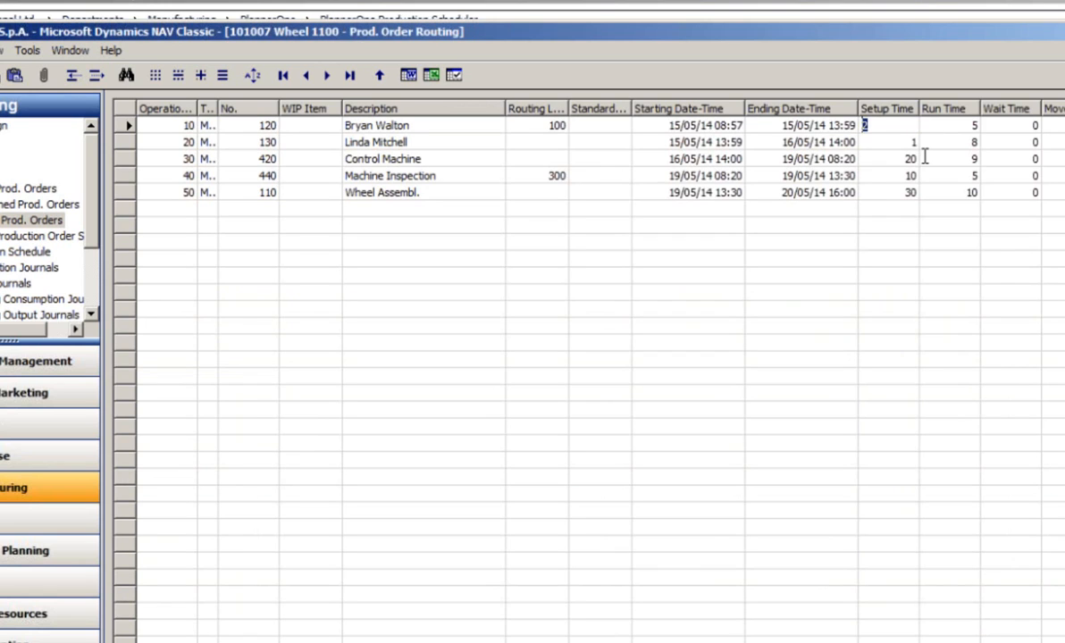
key("Down")
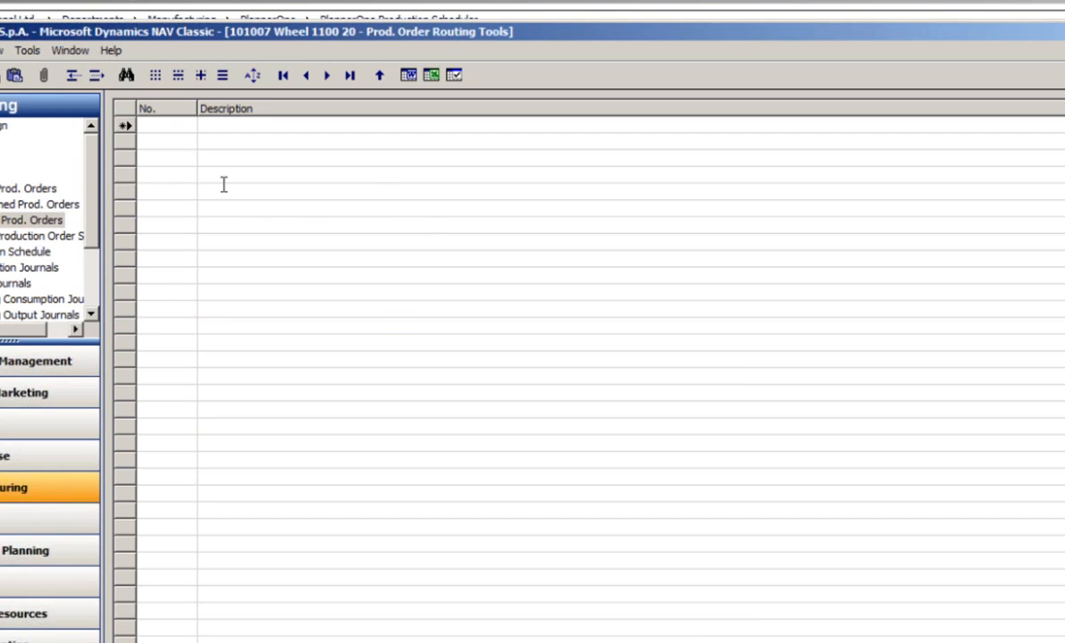
Step: Add the tool Hammer to operation 20 of the Wheel order's routing and close the routing
type("Hammer")
key("Tab")
key("Escape")
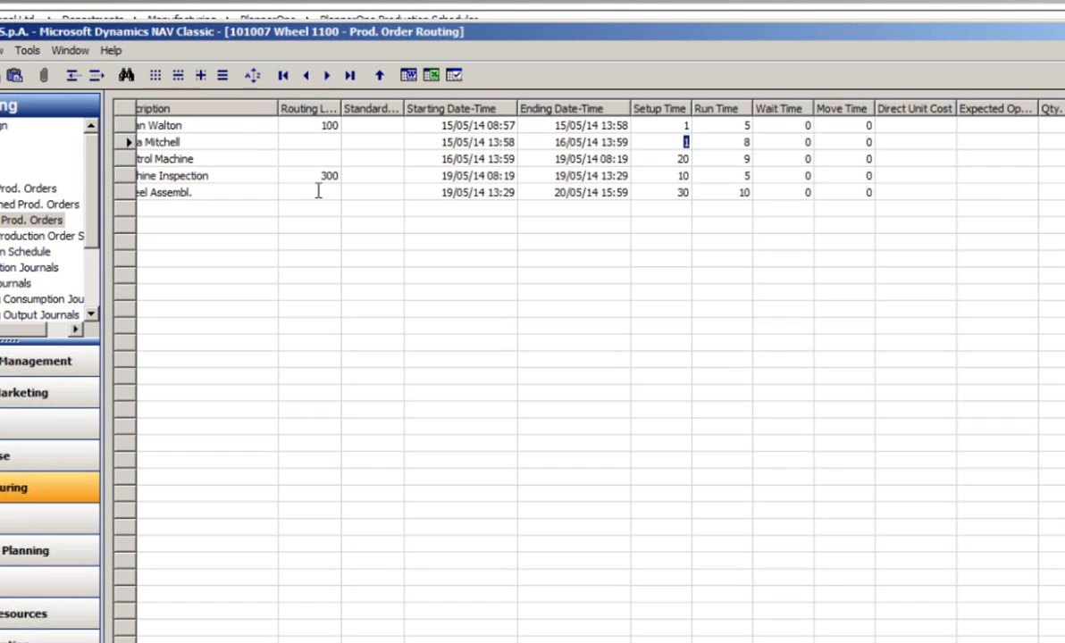
left_click(235, 133)
key("Escape")
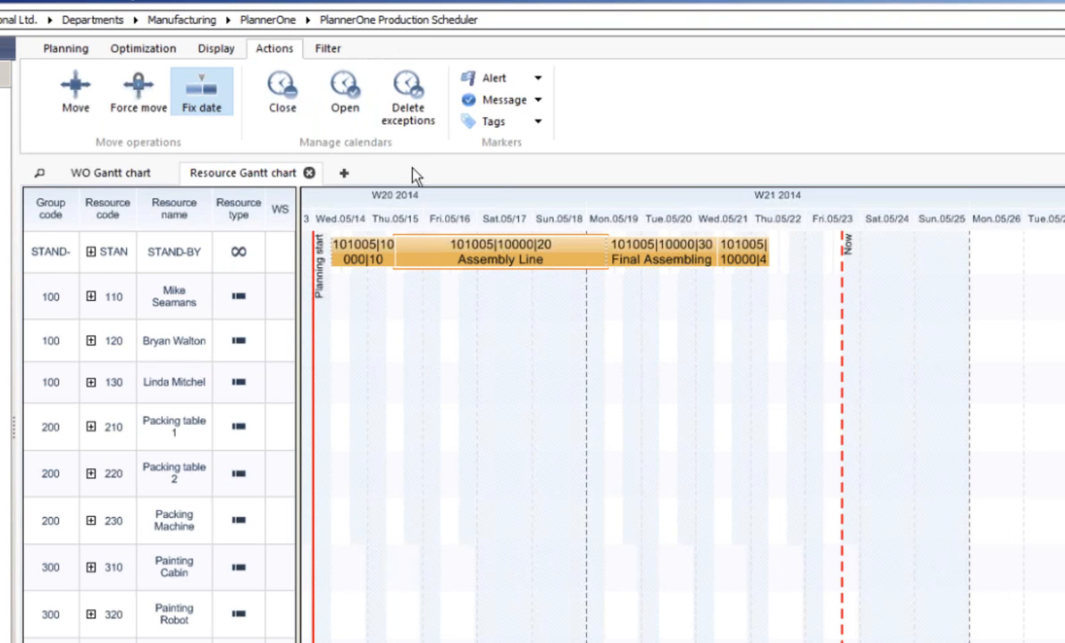
Step: Reopen the PlannerOne Production Scheduler from the Manufacturing department to reload the plan in the Resource Gantt chart
left_click(198, 20)
left_click(358, 198)
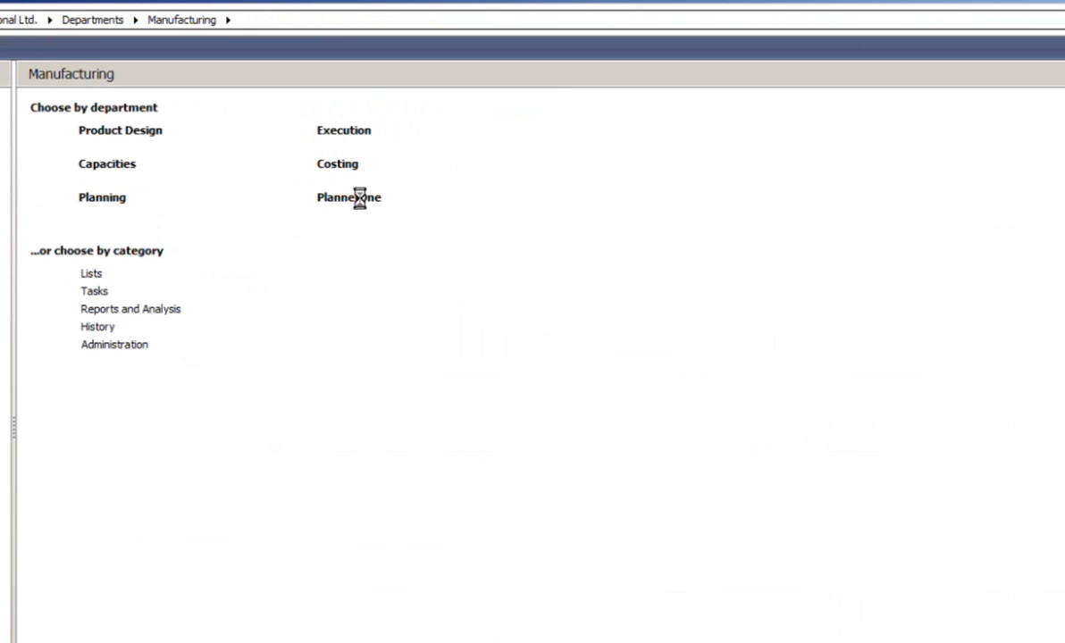
left_click(132, 130)
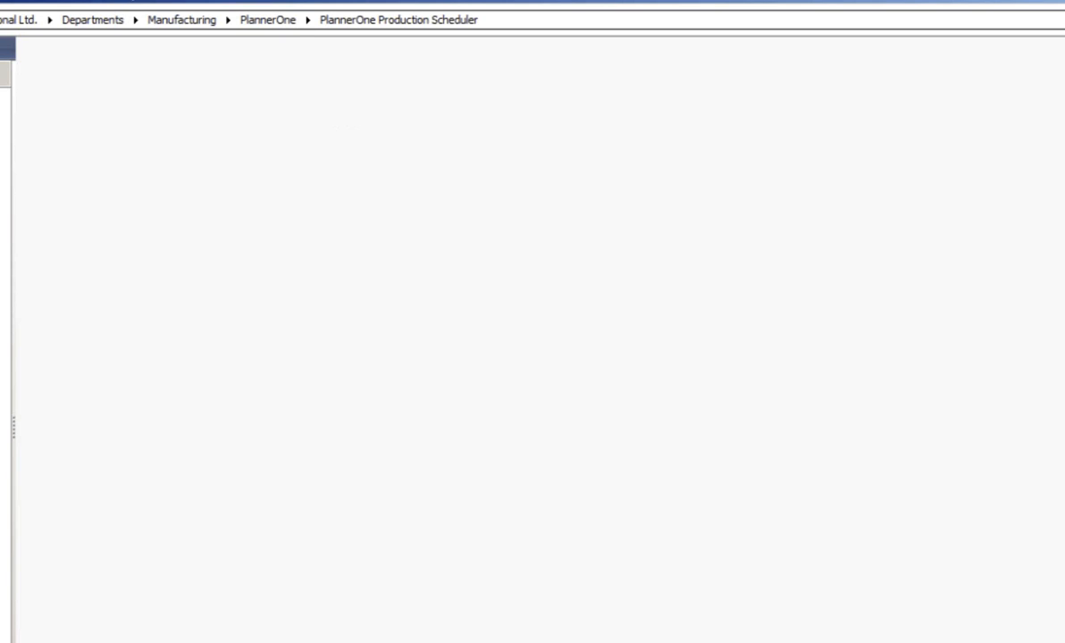
key("alt+Tab")
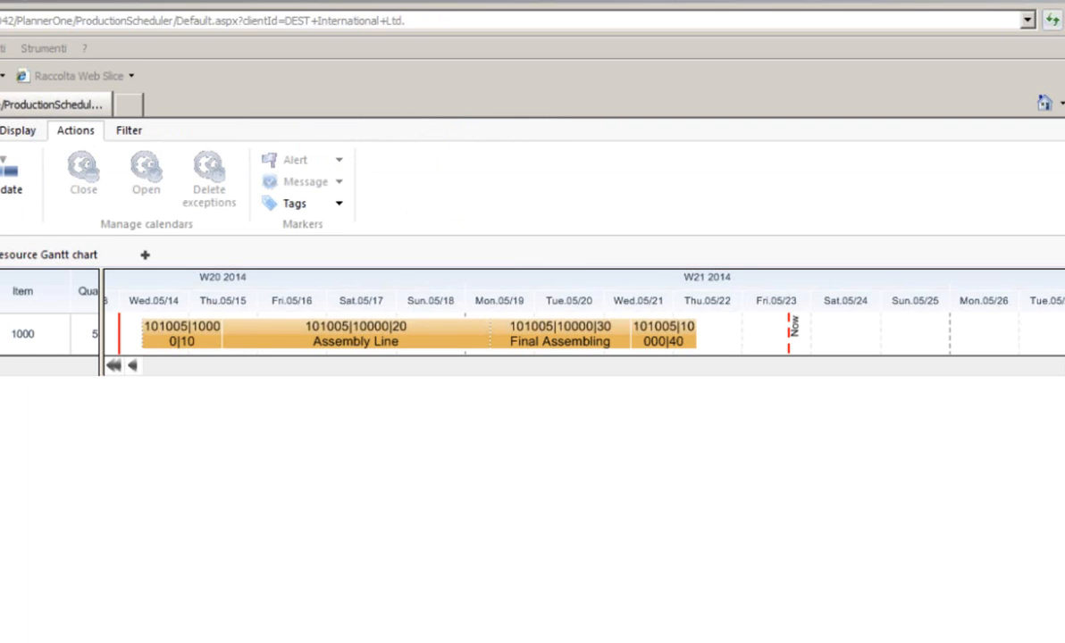
key("alt+Tab")
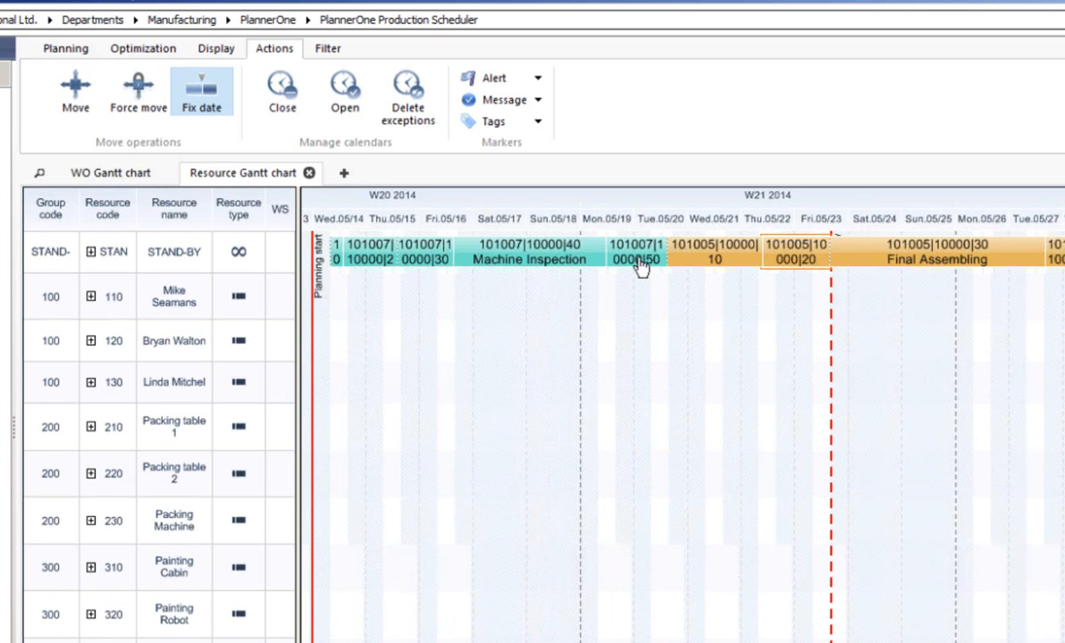
Step: Reschedule all operations in the planning horizon from the planning start date of Wednesday, 14 May 2014
mouse_move(638, 261)
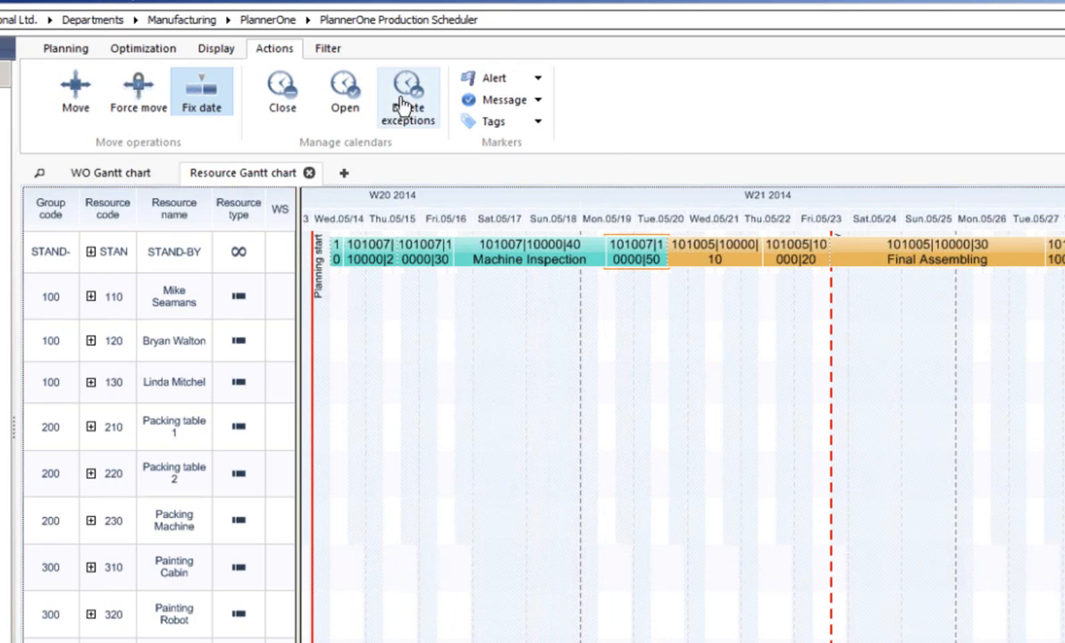
left_click(146, 51)
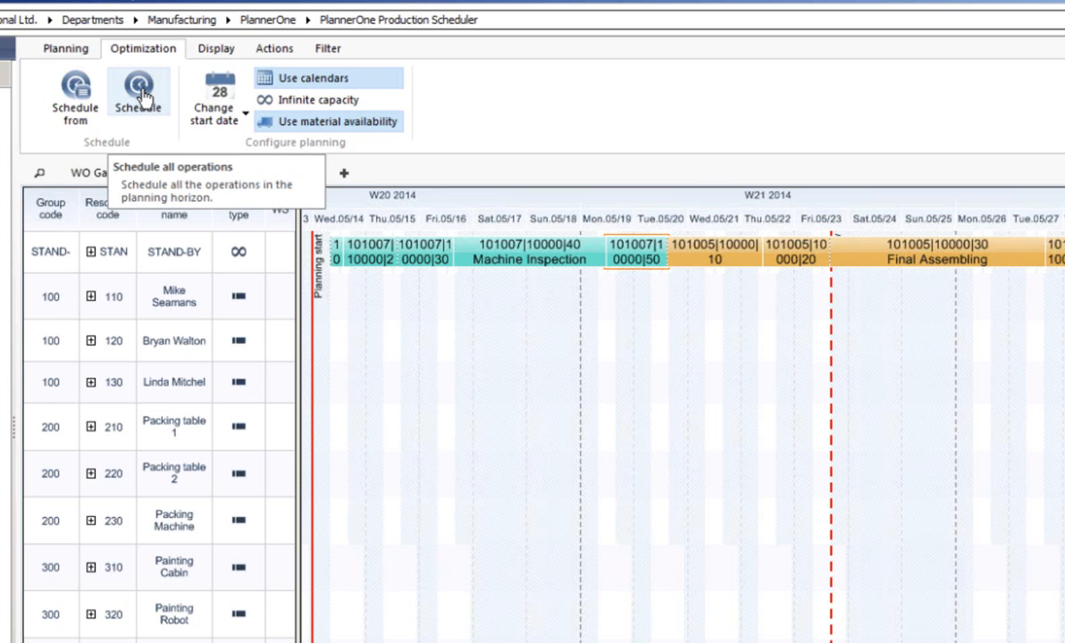
left_click(139, 90)
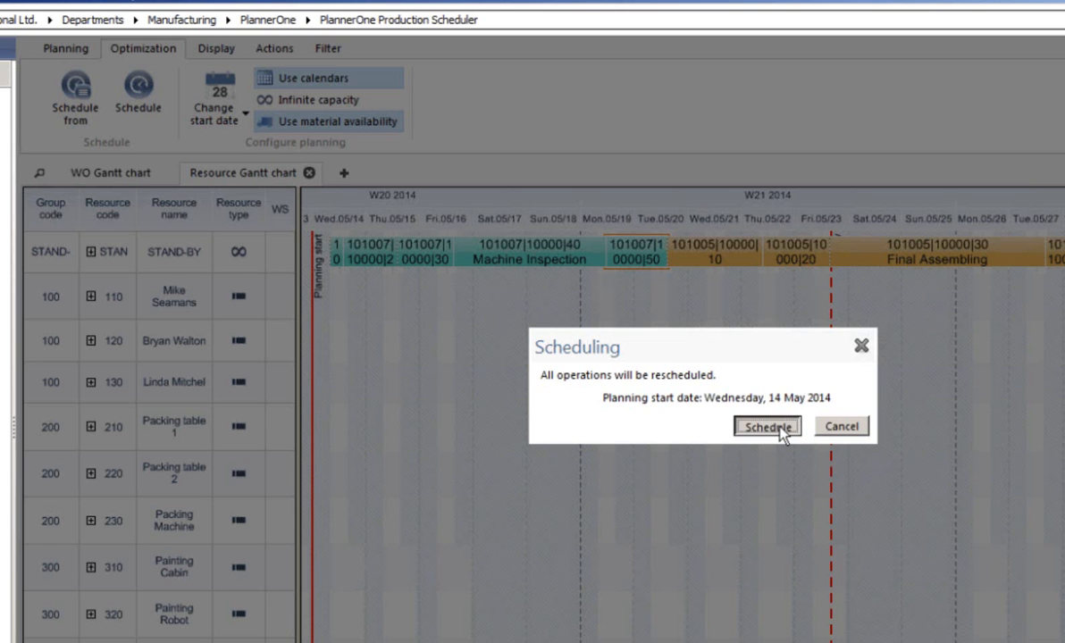
left_click(767, 426)
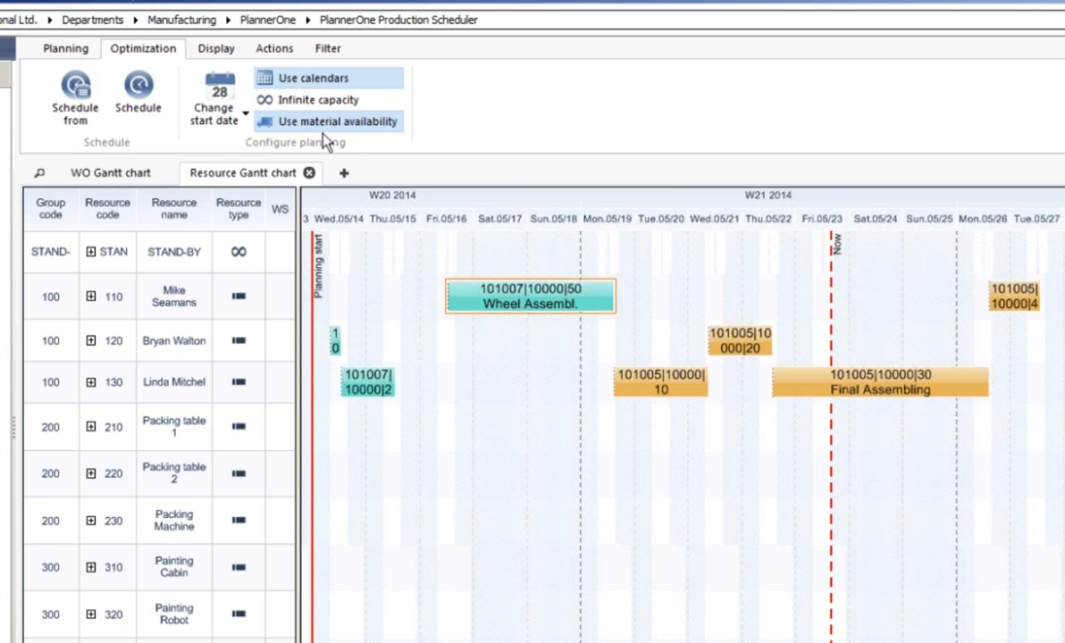
Step: Highlight the Wheel work order in the Resource Gantt chart and focus the view on its operations
left_click(283, 51)
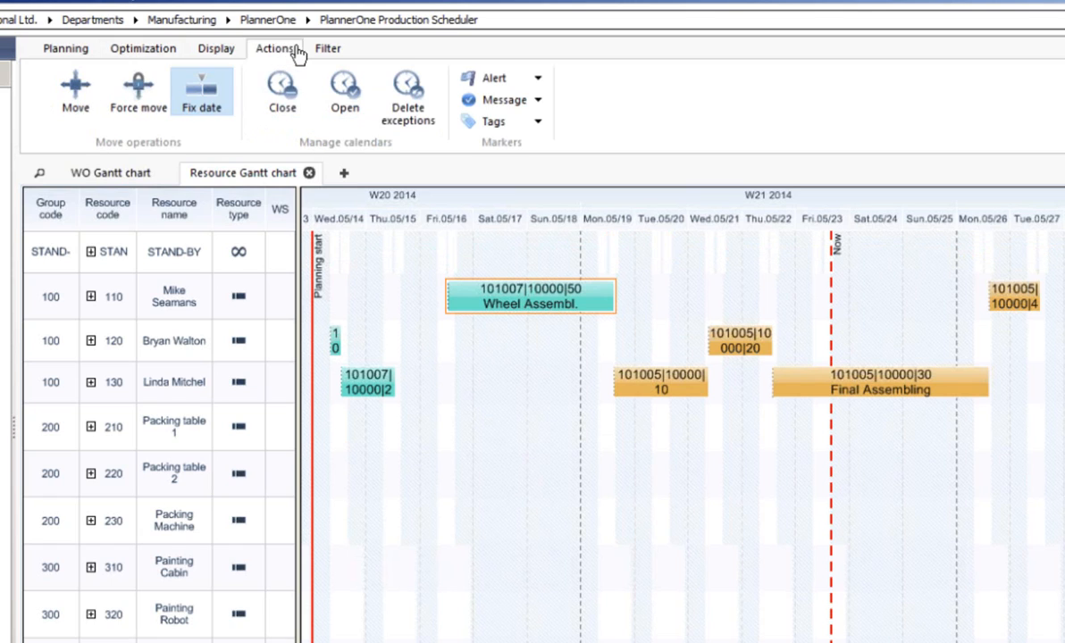
left_click(338, 52)
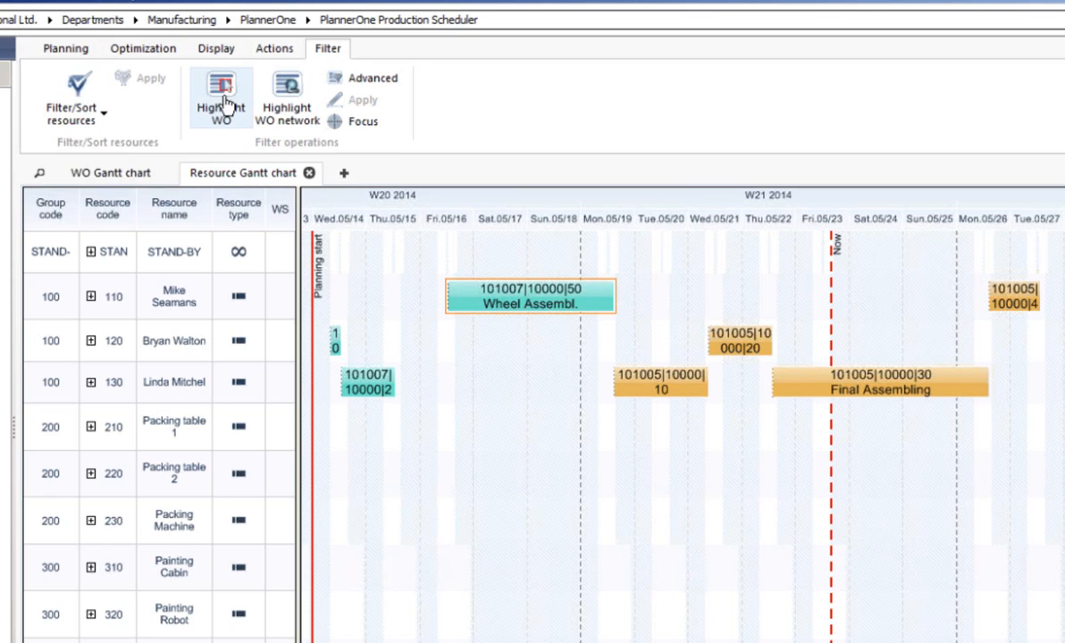
left_click(226, 104)
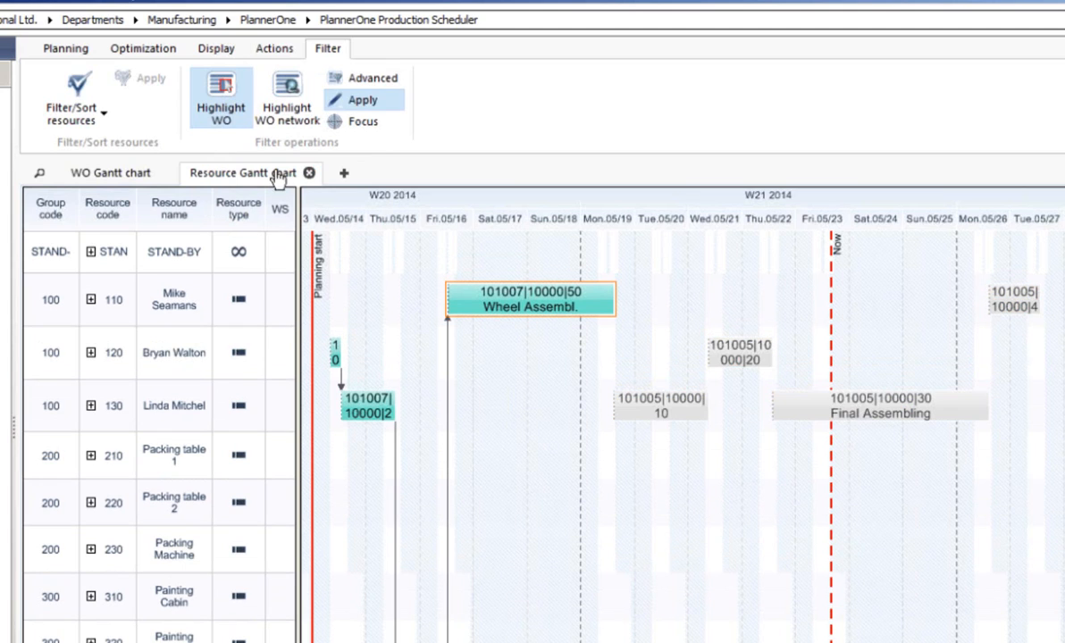
left_click(366, 125)
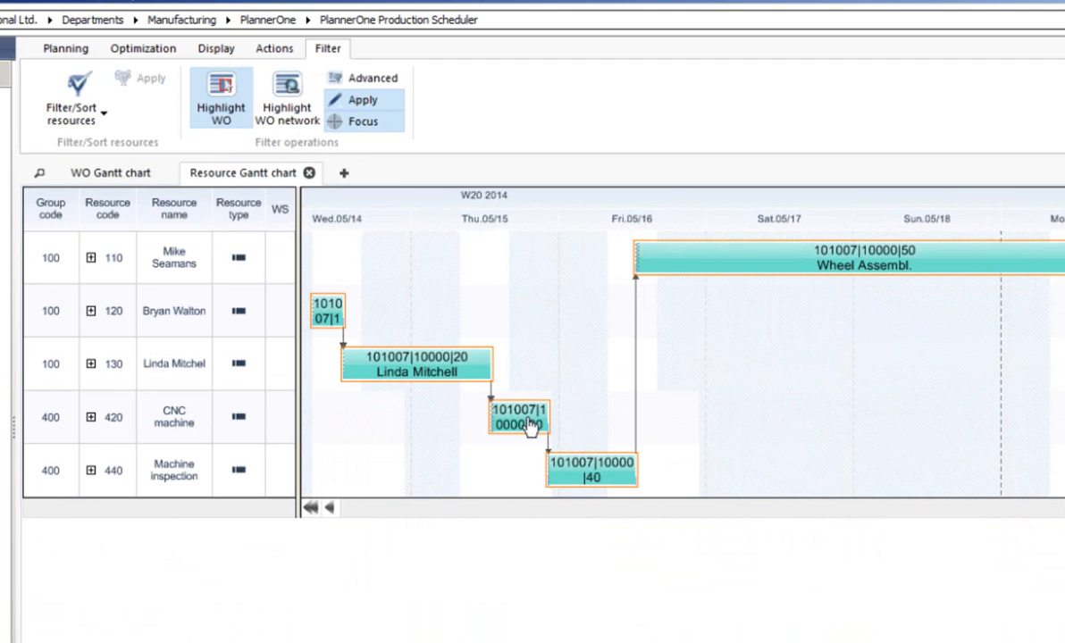
Step: Highlight the whole work order network and examine the link between Wheel operation 50 and Bycicle operation 10
left_click(287, 117)
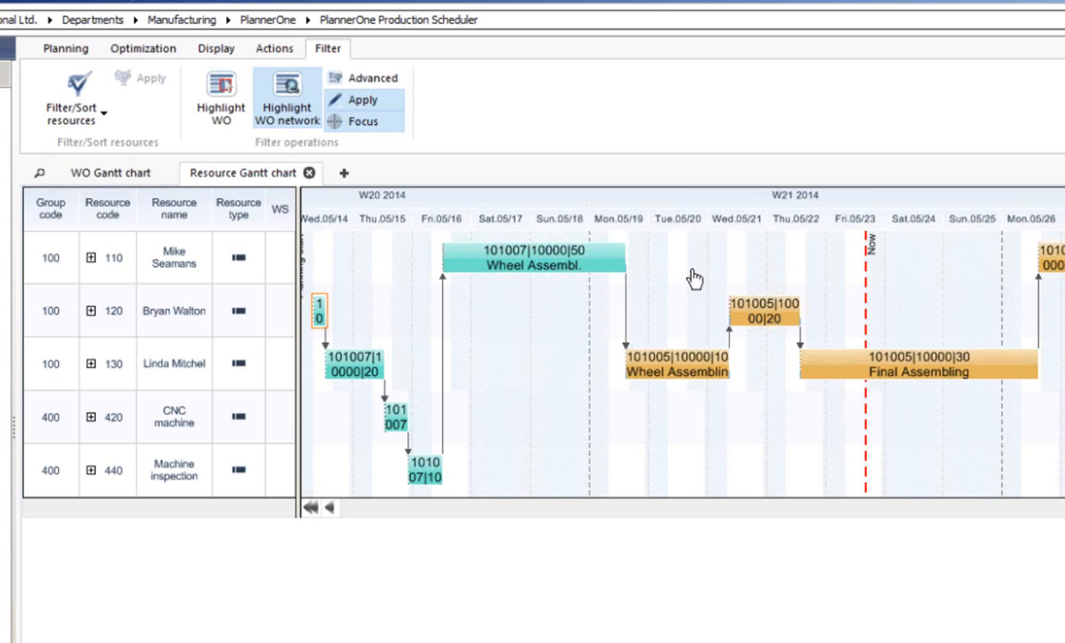
left_click(598, 262)
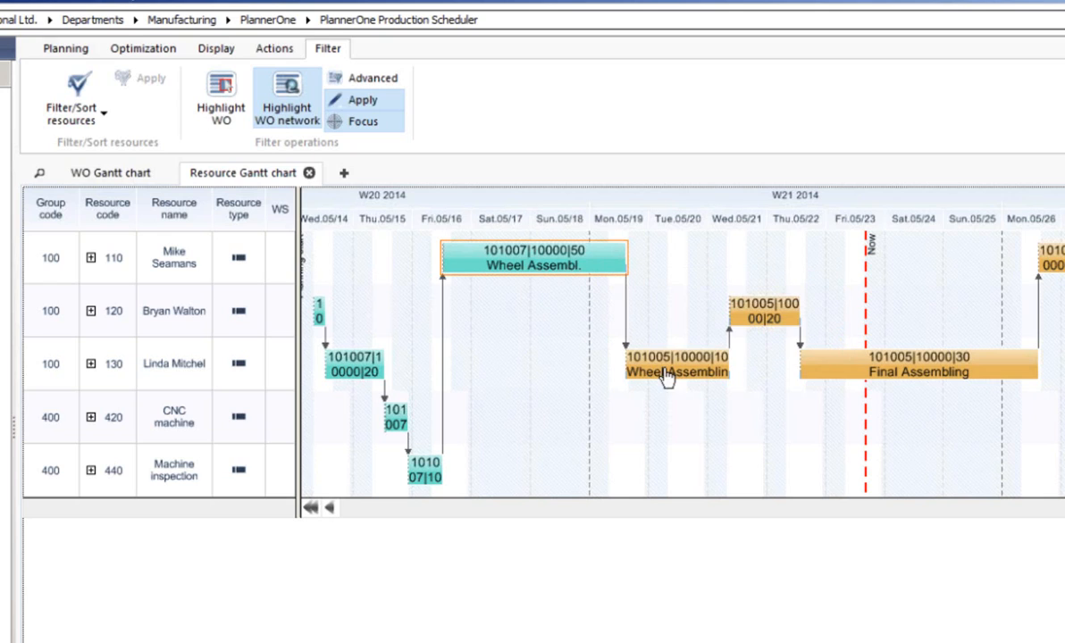
mouse_move(692, 372)
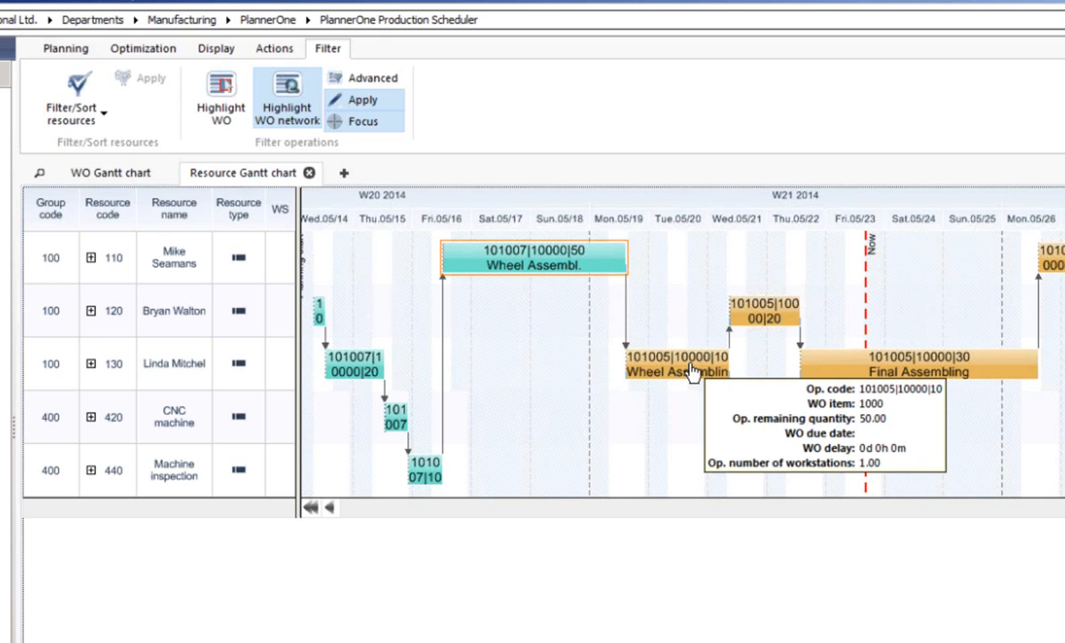
left_click(693, 372)
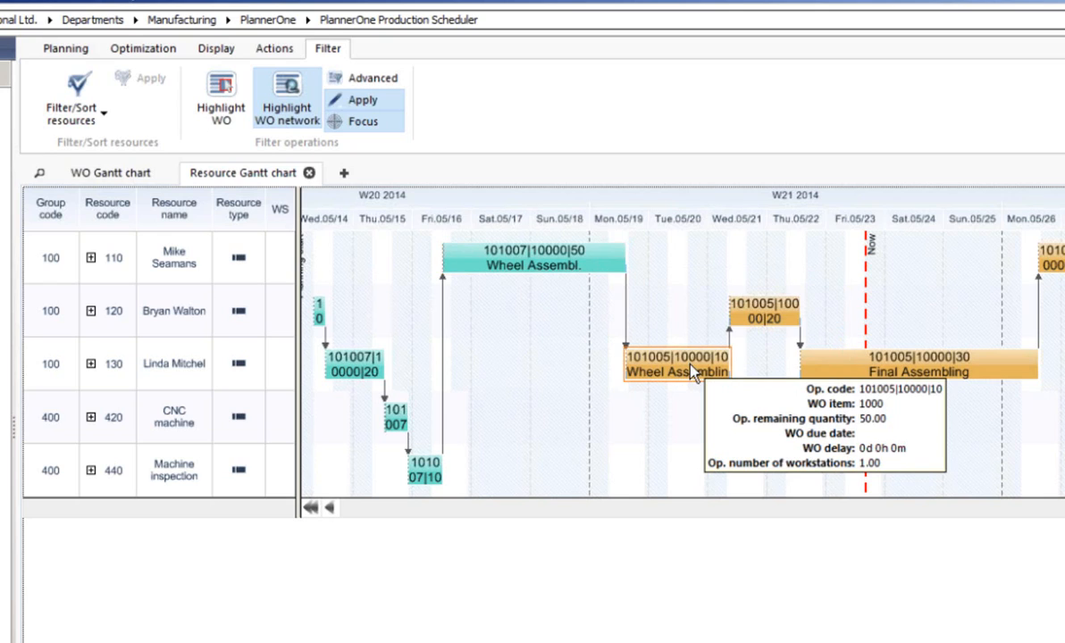
left_click(579, 260)
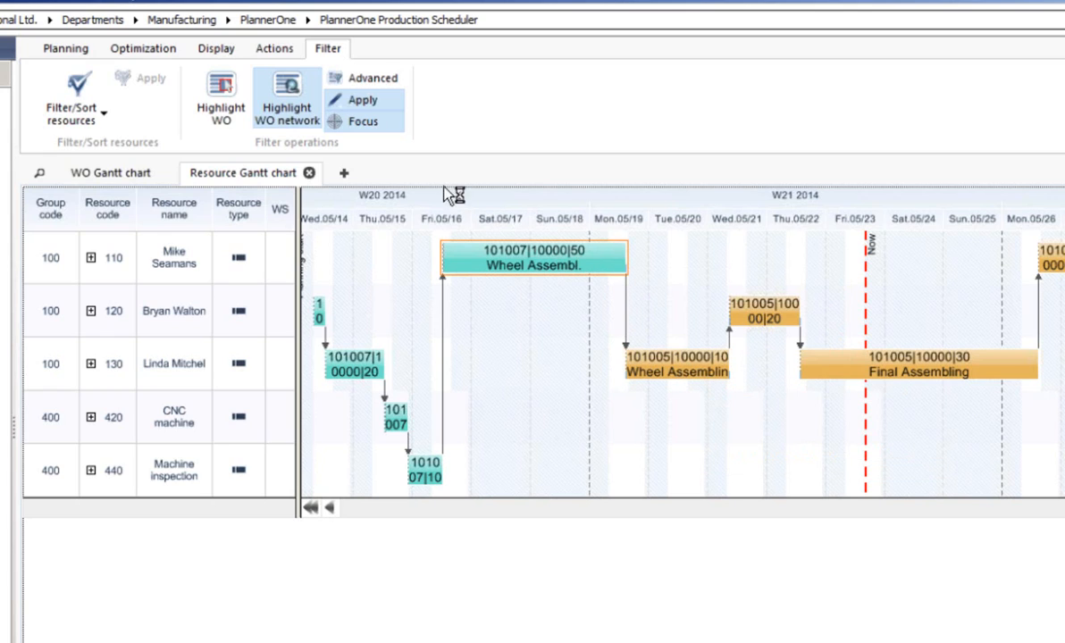
Step: Force move the Wheel Assembl. operation 50 from resource 110 to resource 120
left_click(272, 49)
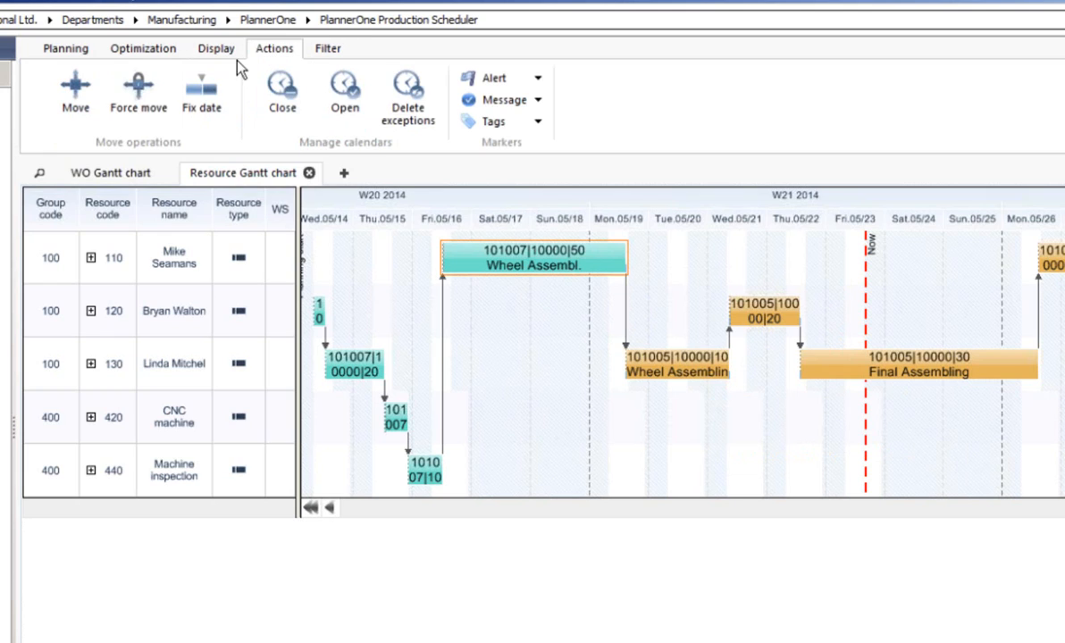
left_click(140, 94)
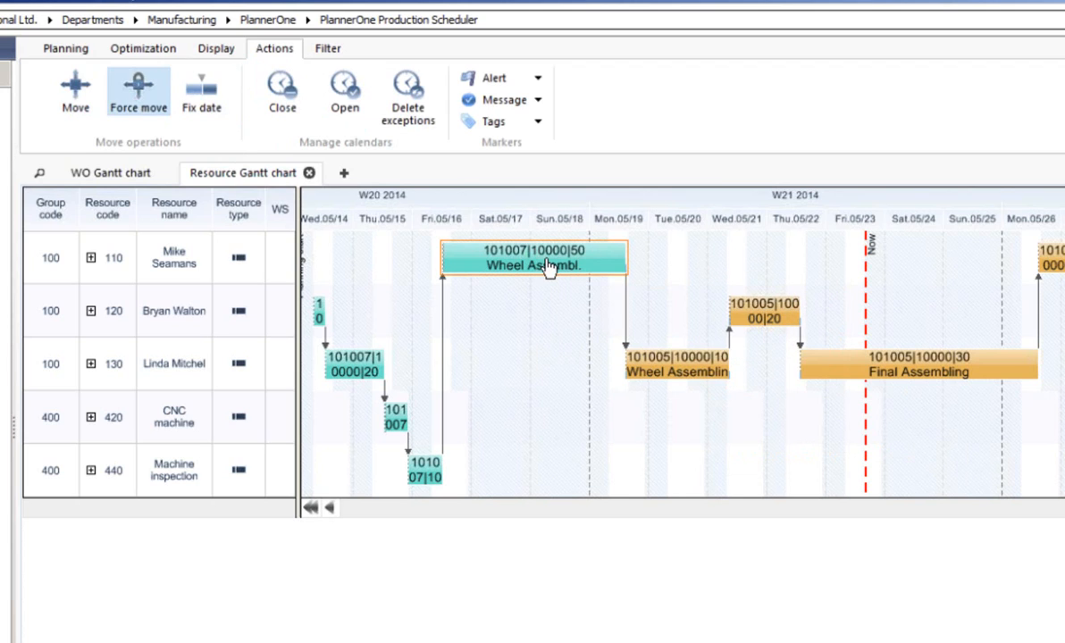
mouse_move(548, 268)
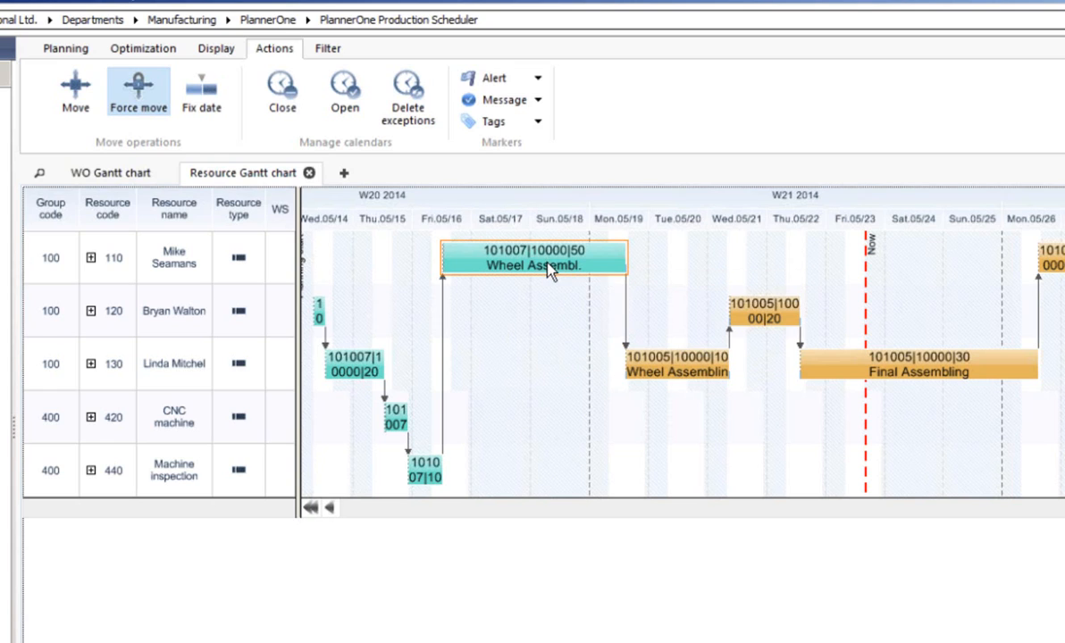
left_click_drag(548, 268, 552, 325)
mouse_move(553, 327)
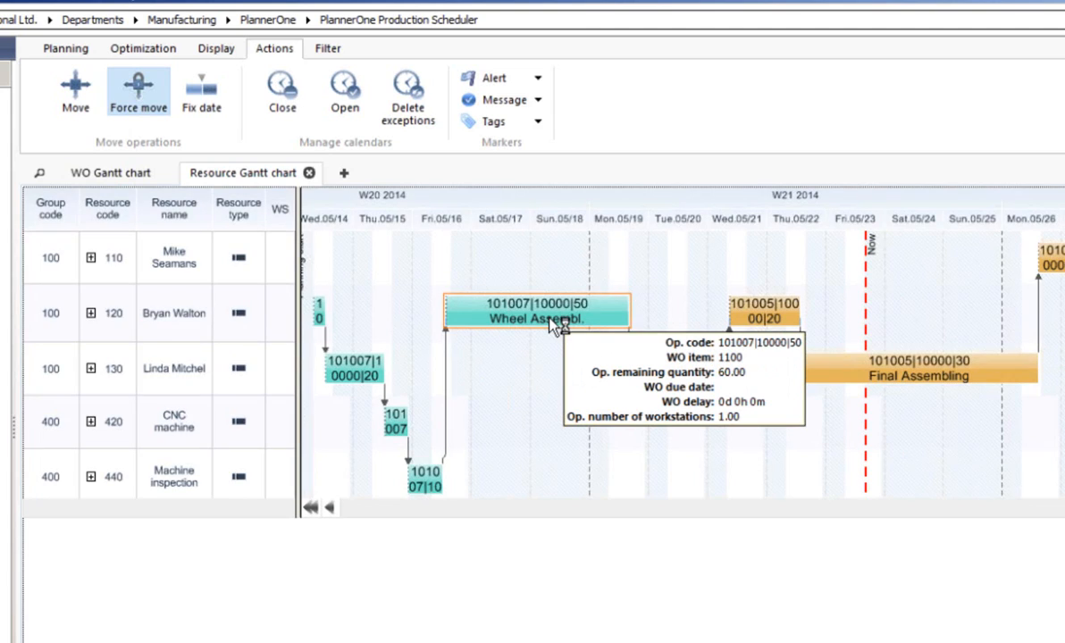
Step: Fix the date of the Wheel order's operation 50 on resource 120 to Monday 05/26
left_click(204, 96)
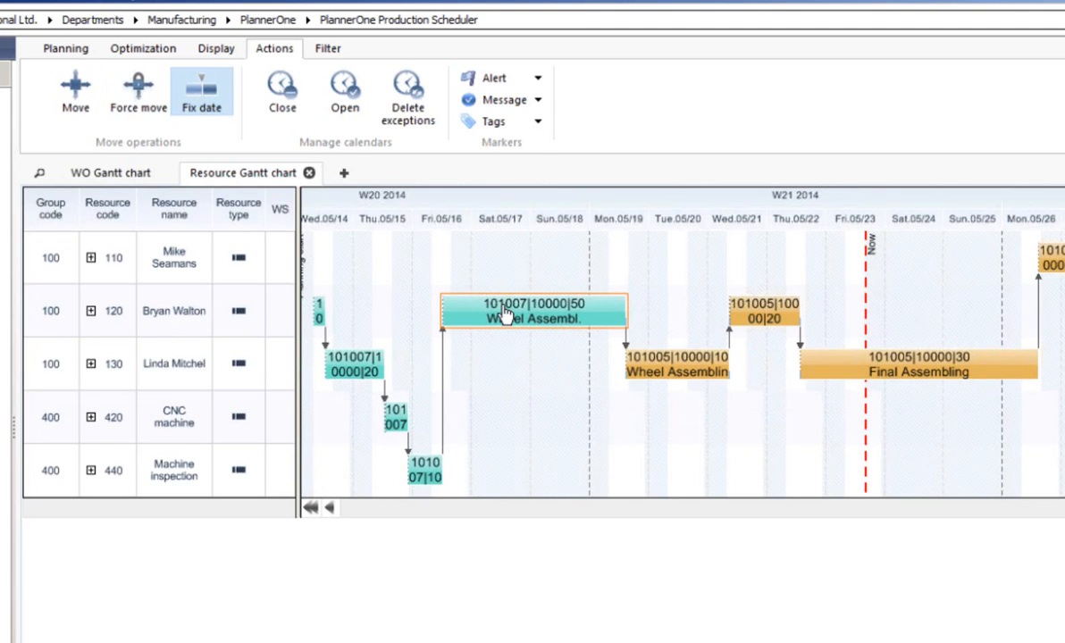
left_click_drag(506, 313, 1059, 302)
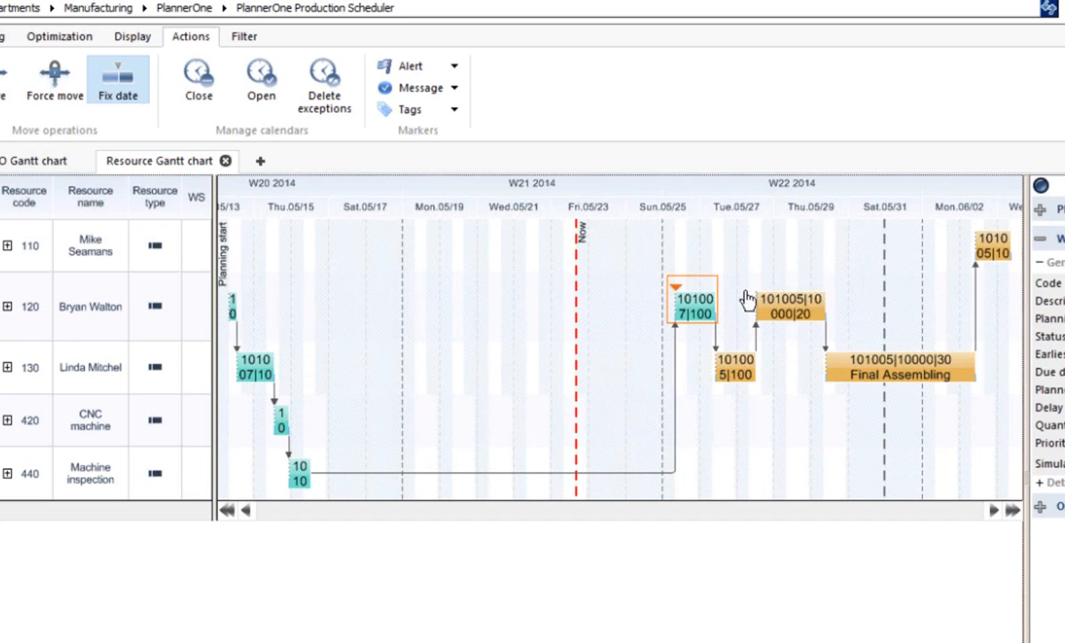
mouse_move(696, 314)
Step: Publish the current plan, overwriting the published version
left_click(3, 37)
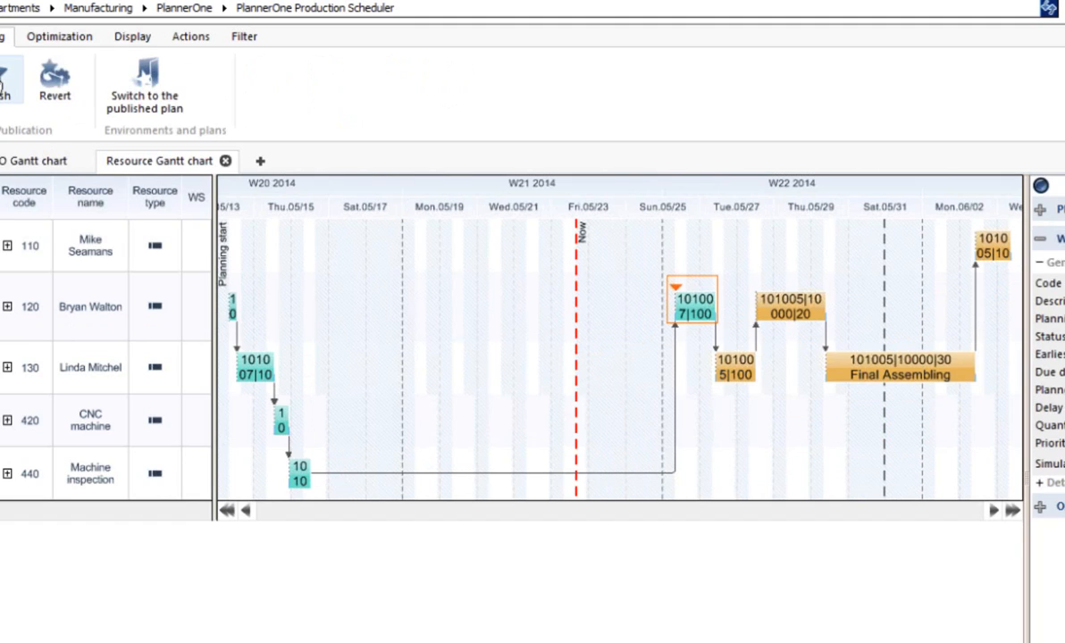
left_click(3, 79)
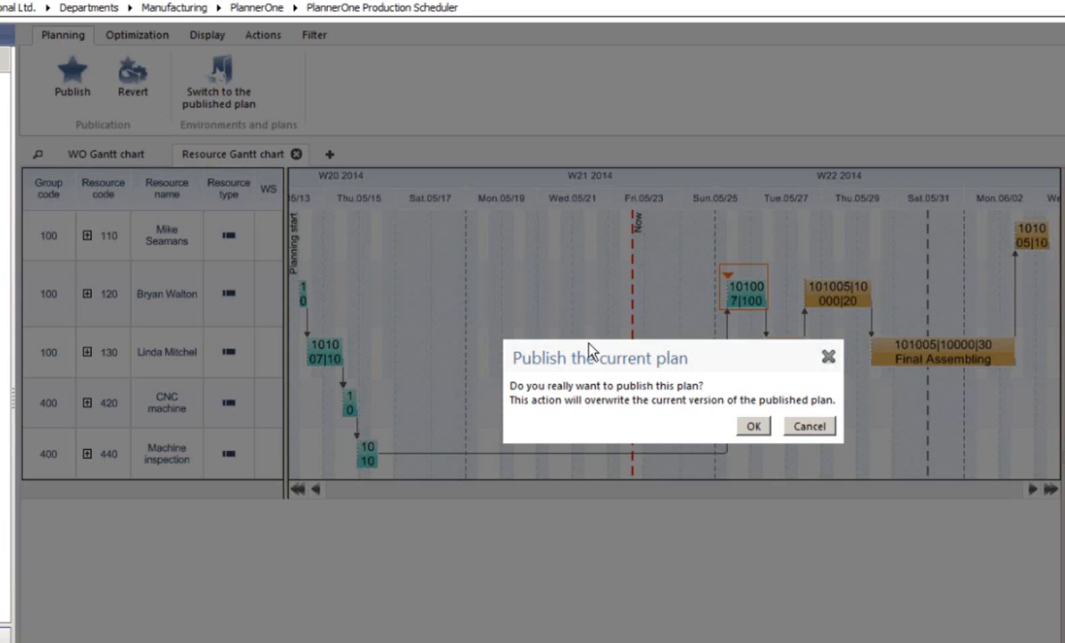
left_click(754, 427)
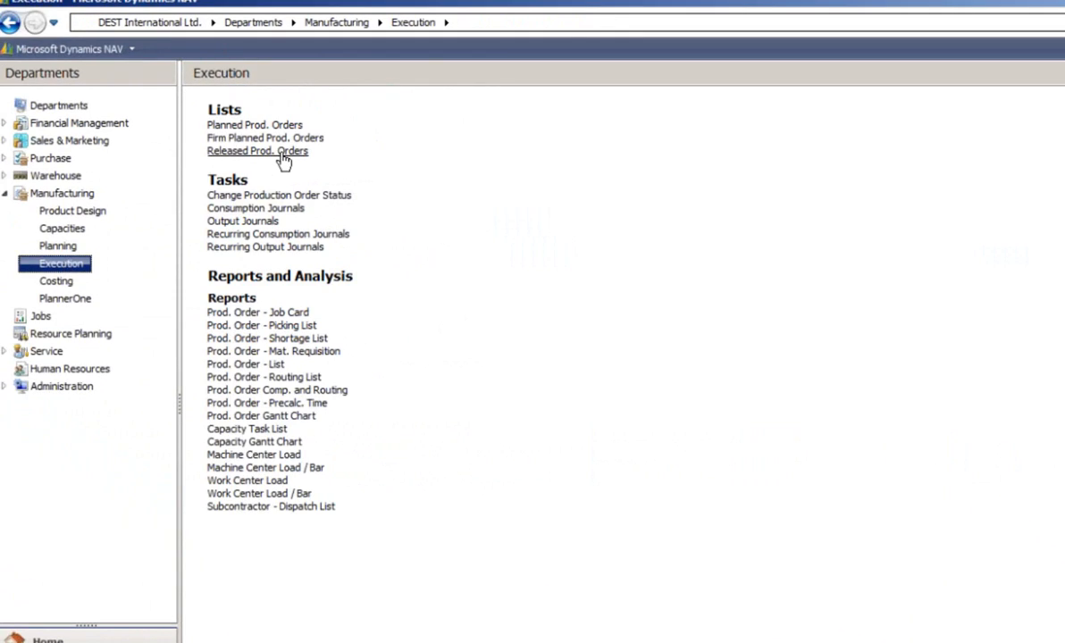
Step: Open the Wheel order from the Released Prod. Orders list and show the routing of its line
left_click(277, 154)
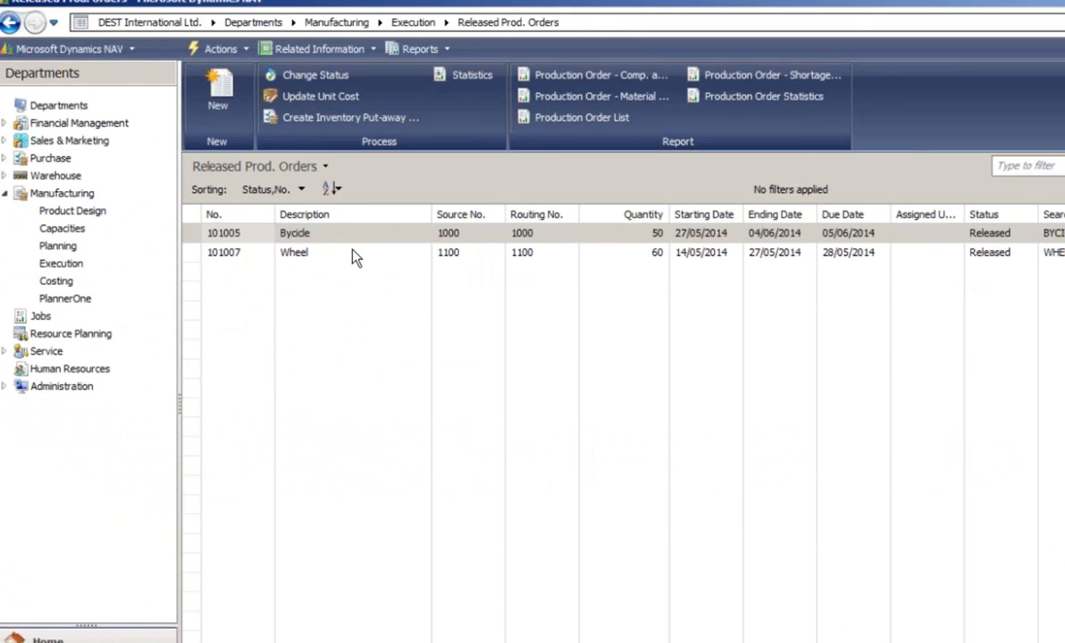
double_click(354, 257)
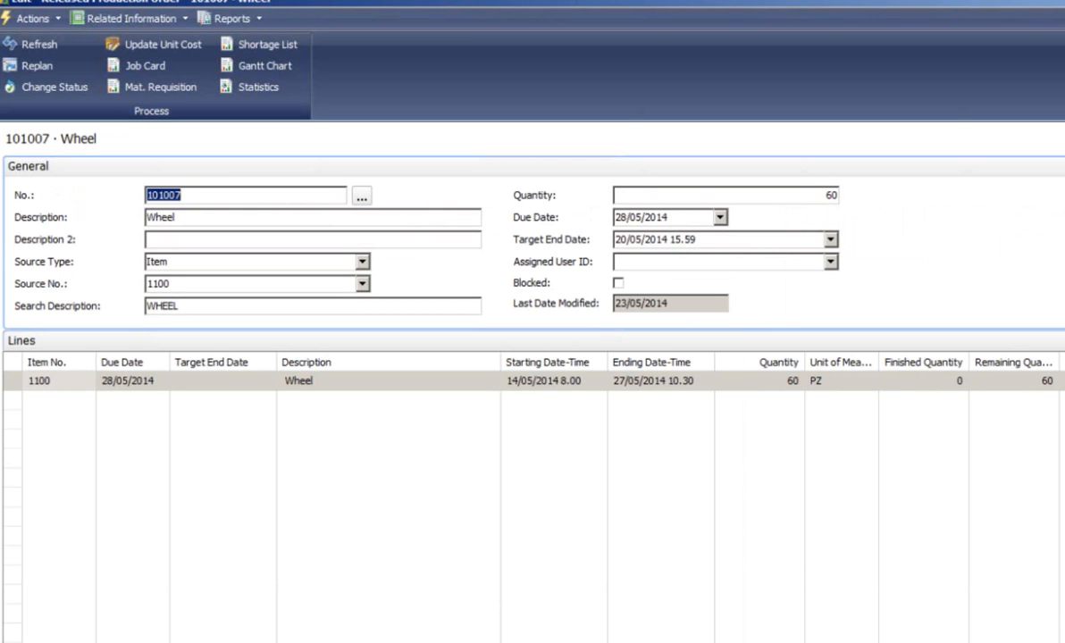
left_click(1061, 341)
mouse_move(1061, 382)
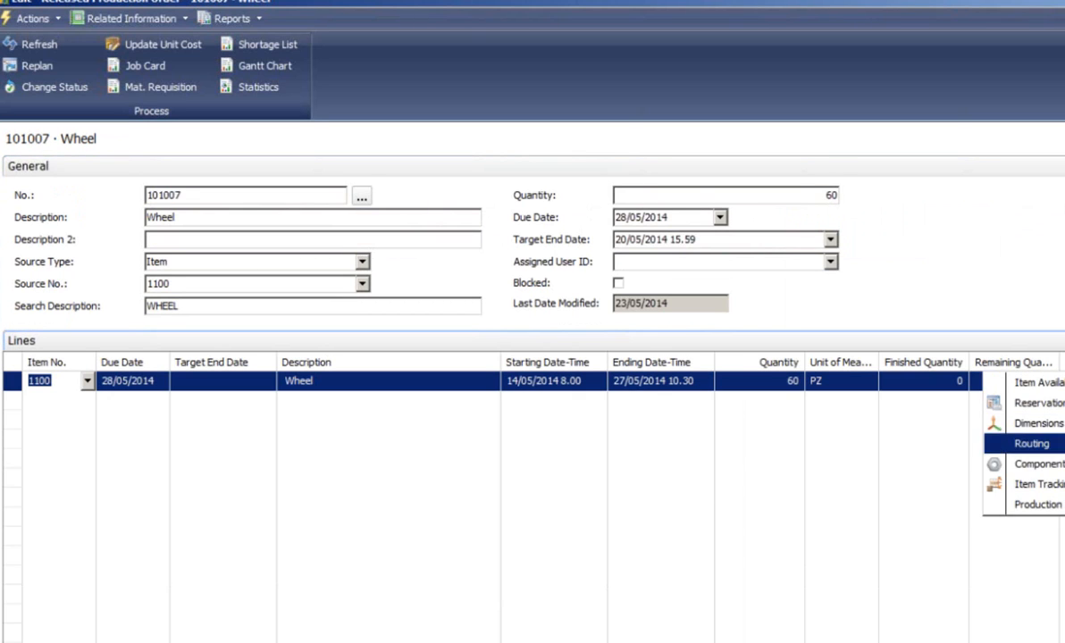
left_click(1032, 443)
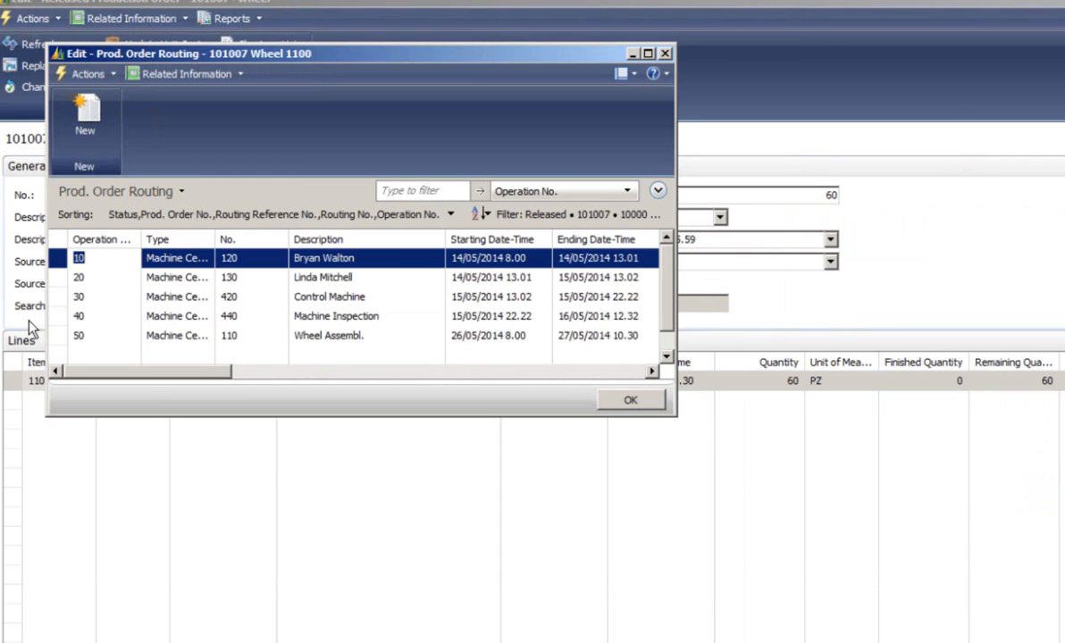
Step: Check the dates and planned resource of operation 50 in the Wheel order's routing, and close the routing
left_click(56, 338)
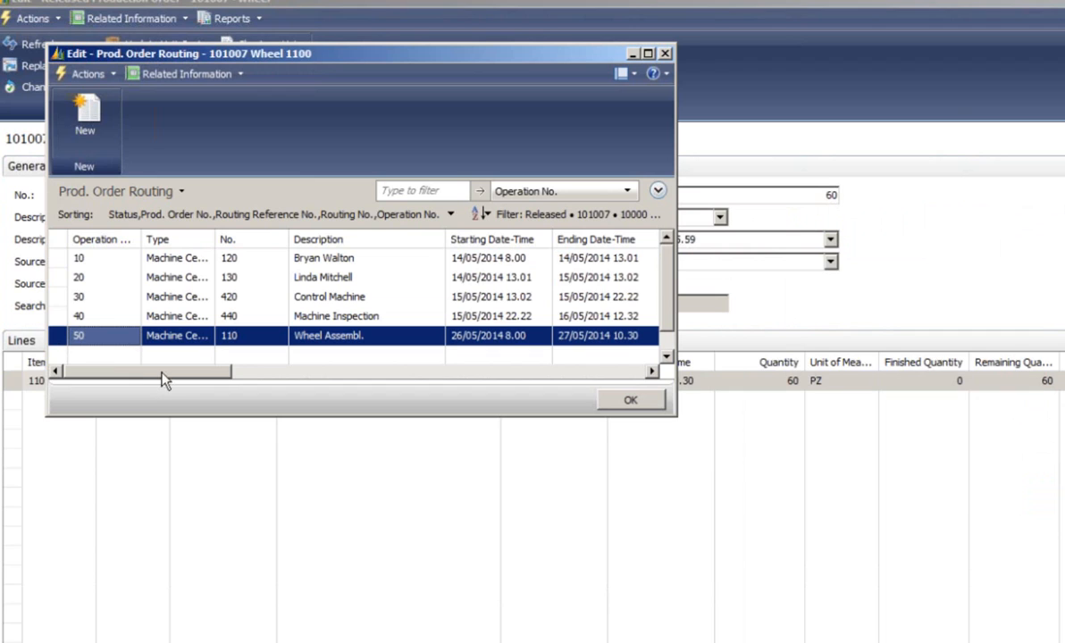
left_click_drag(179, 375, 427, 361)
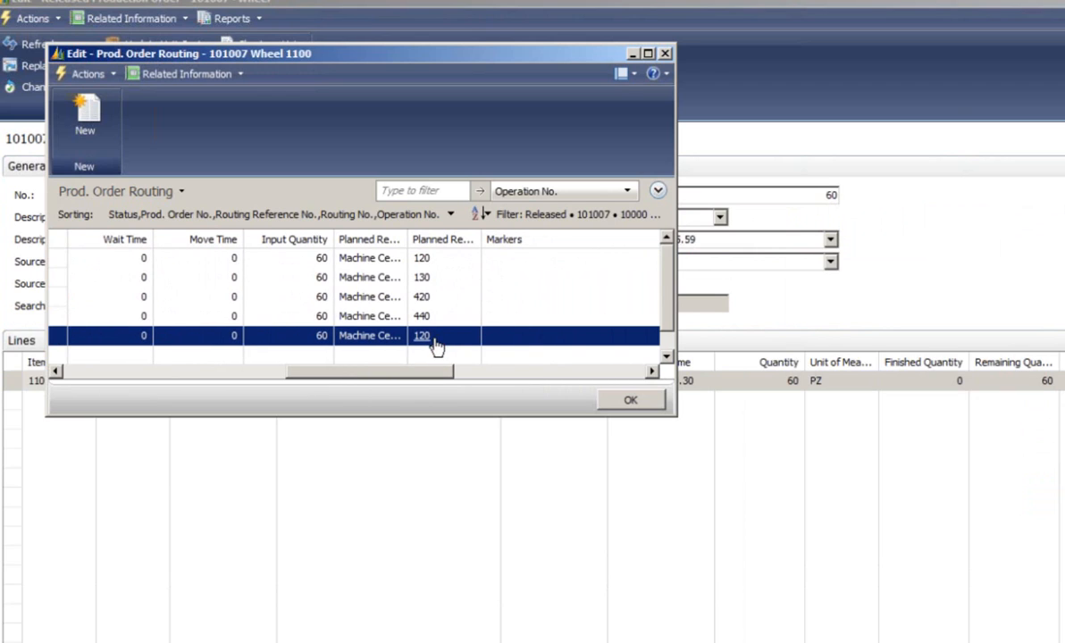
left_click_drag(409, 375, 169, 373)
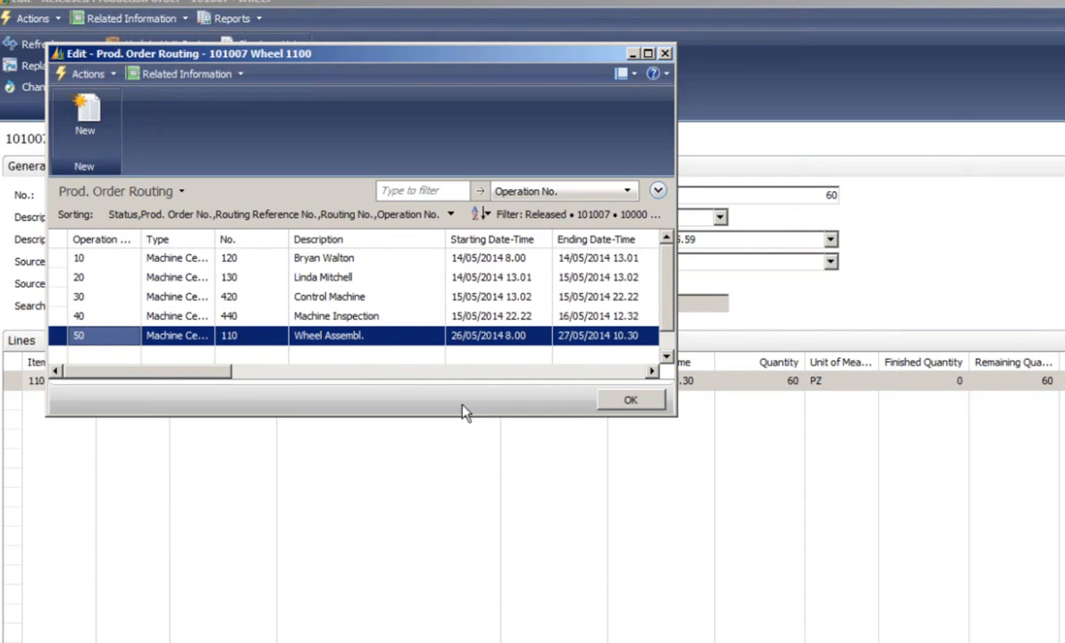
left_click(629, 401)
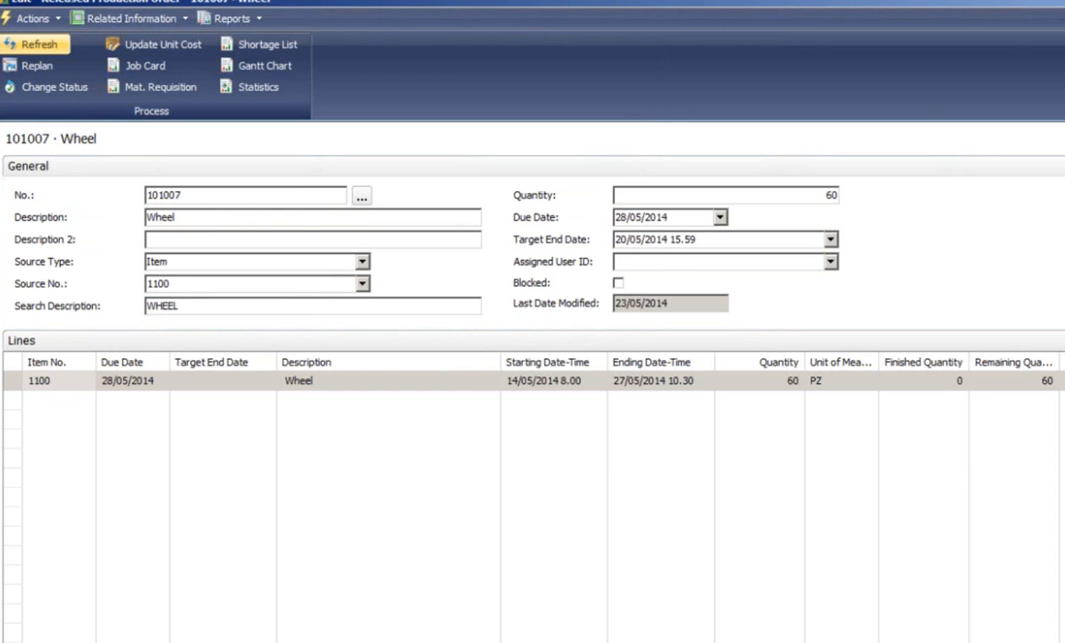
Step: Close the Wheel order and open the Bycicle released production order to check its starting and ending dates
key("Escape")
double_click(317, 236)
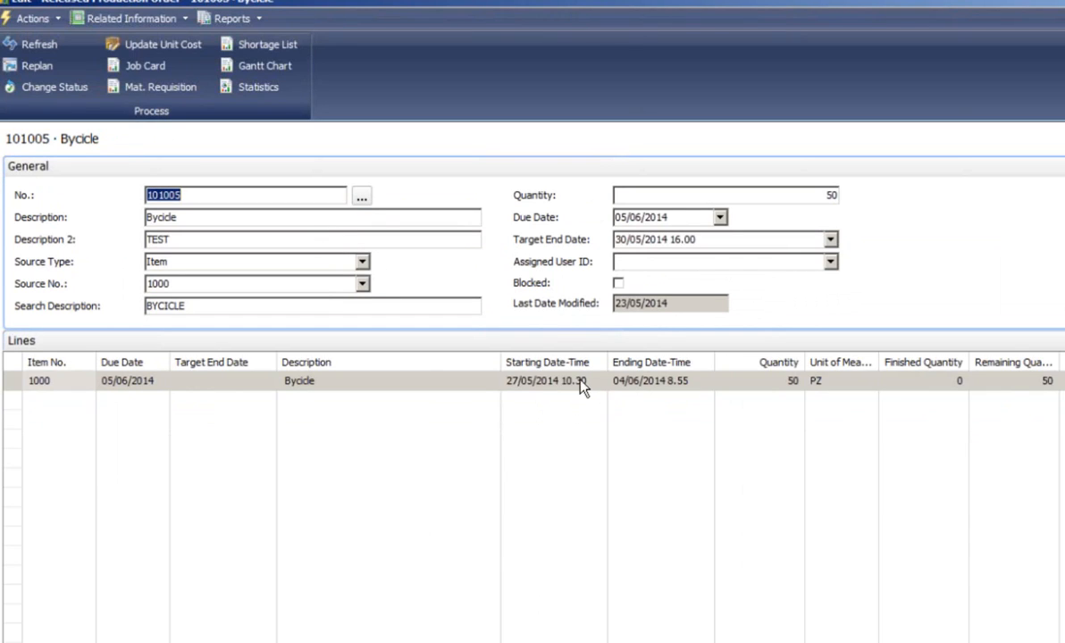
Step: Open the routing of the Bycicle order's line, check the starting and ending dates of its operations, and close it
left_click(41, 382)
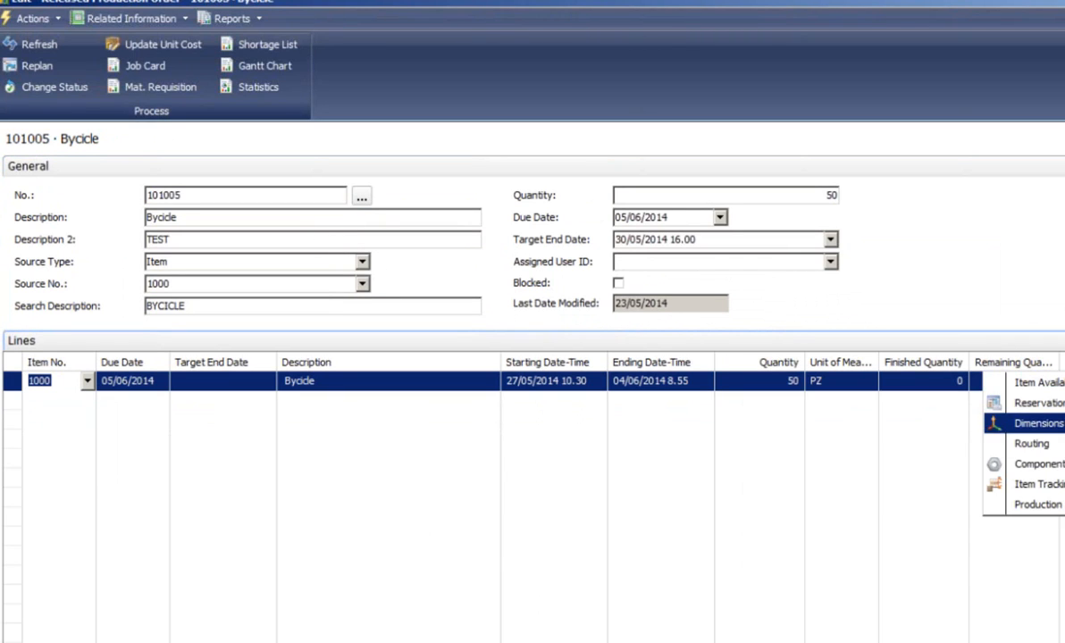
left_click(1033, 444)
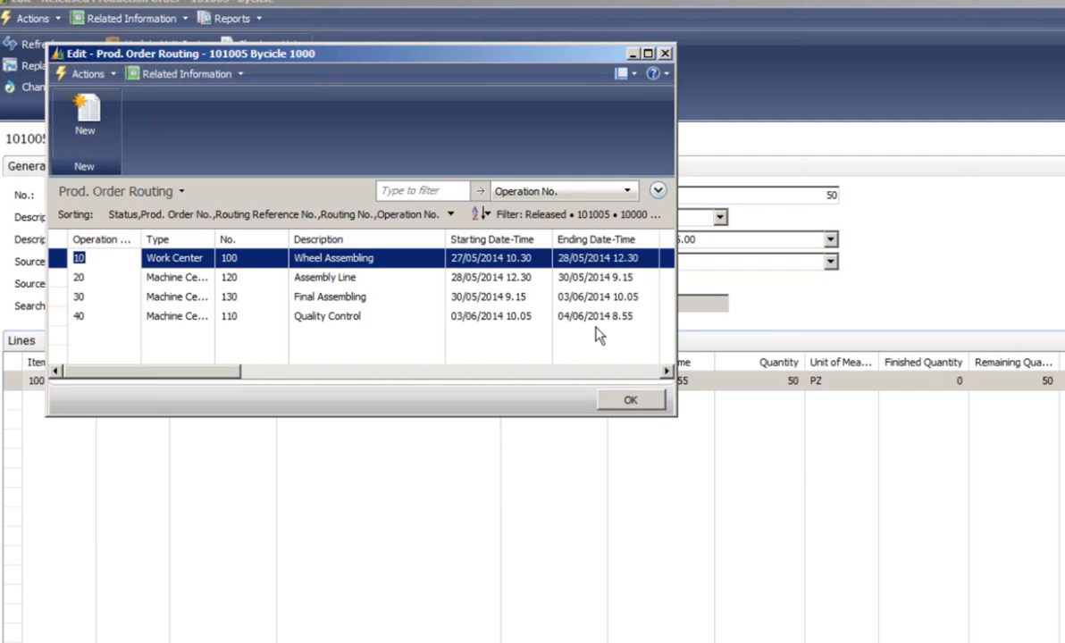
left_click(634, 402)
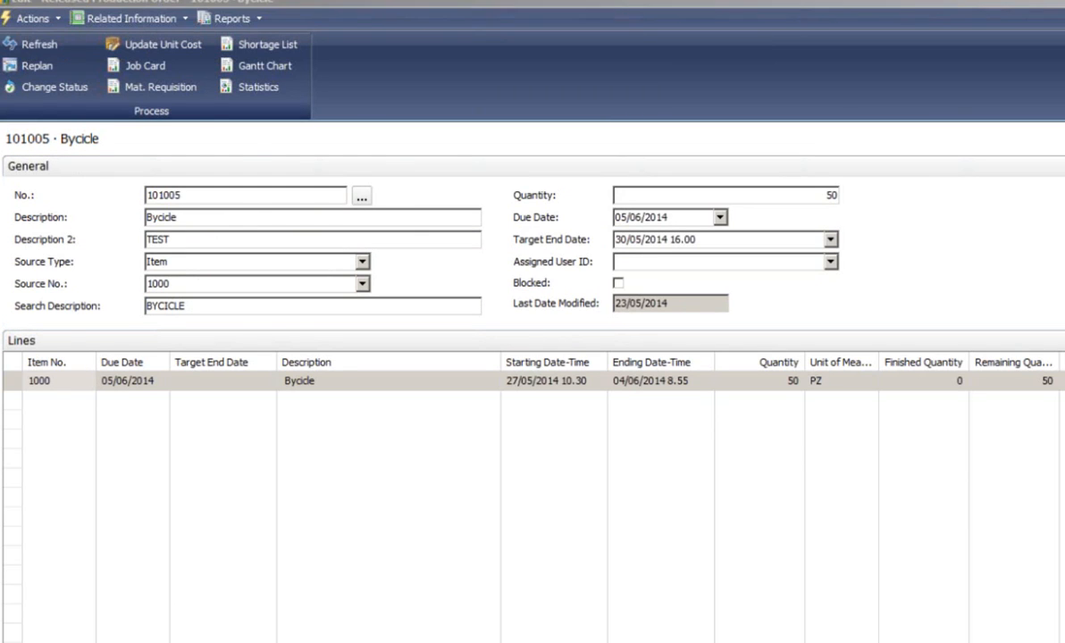
Step: Switch to Microsoft Dynamics NAV Classic and open the Wheel order from the Released Production Order list
key("alt+Tab")
left_click(521, 75)
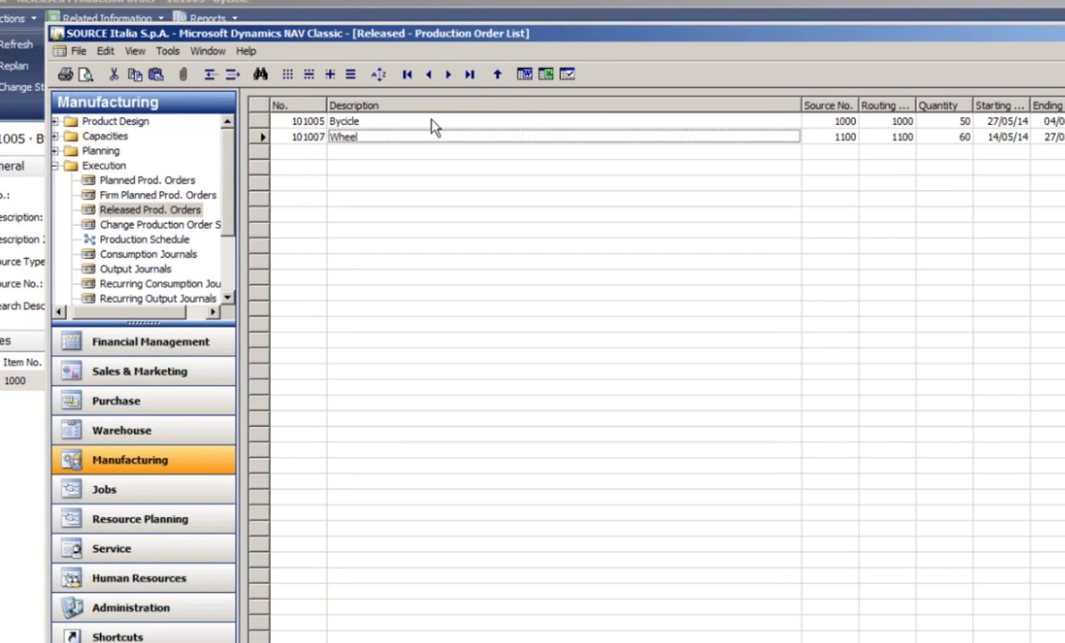
left_click(415, 122)
left_click(366, 138)
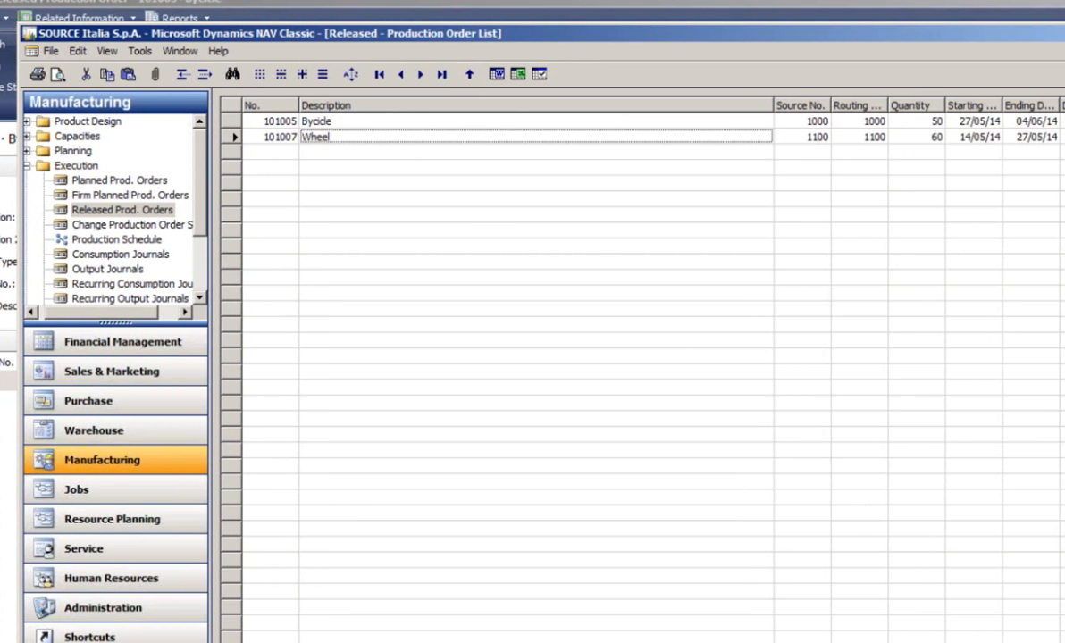
key("Return")
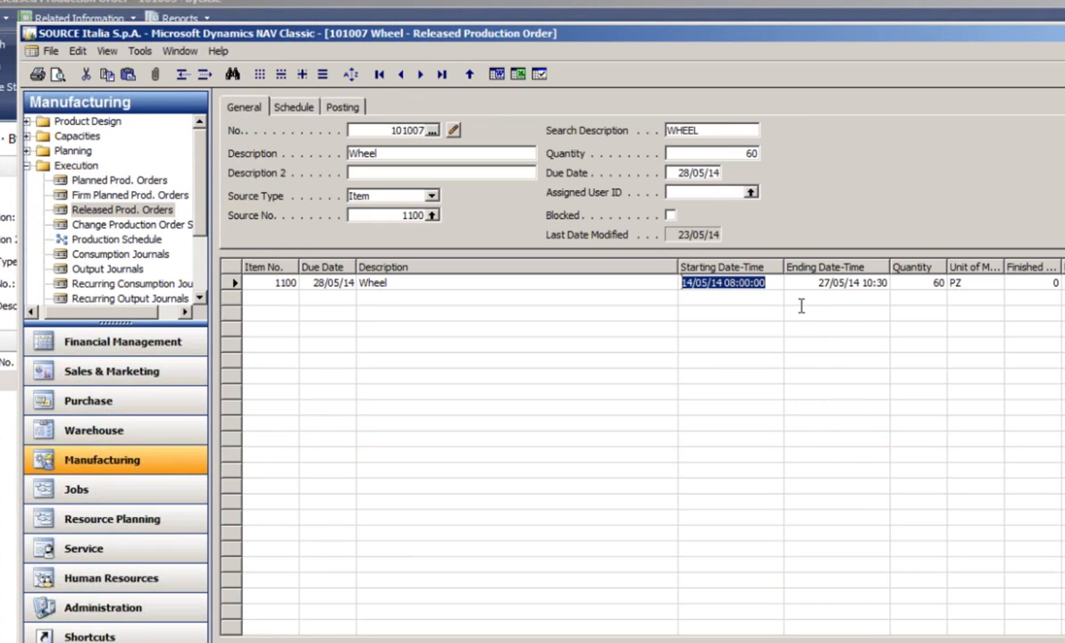
Step: Show the routing of the Wheel order's line and check the dates and times of operation 50
left_click(999, 640)
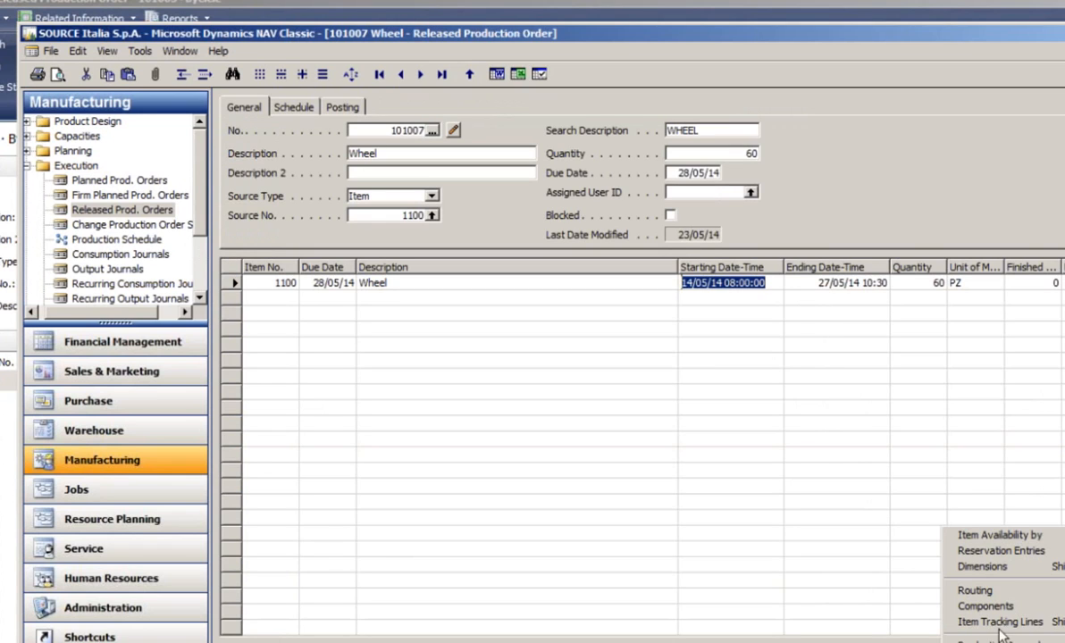
left_click(1034, 593)
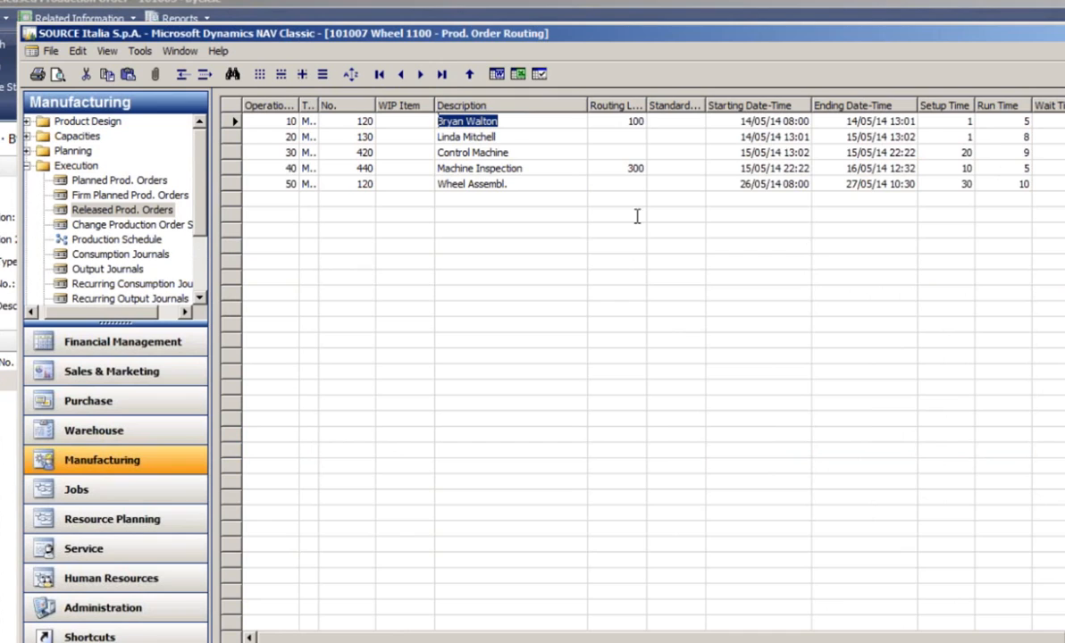
left_click(230, 183)
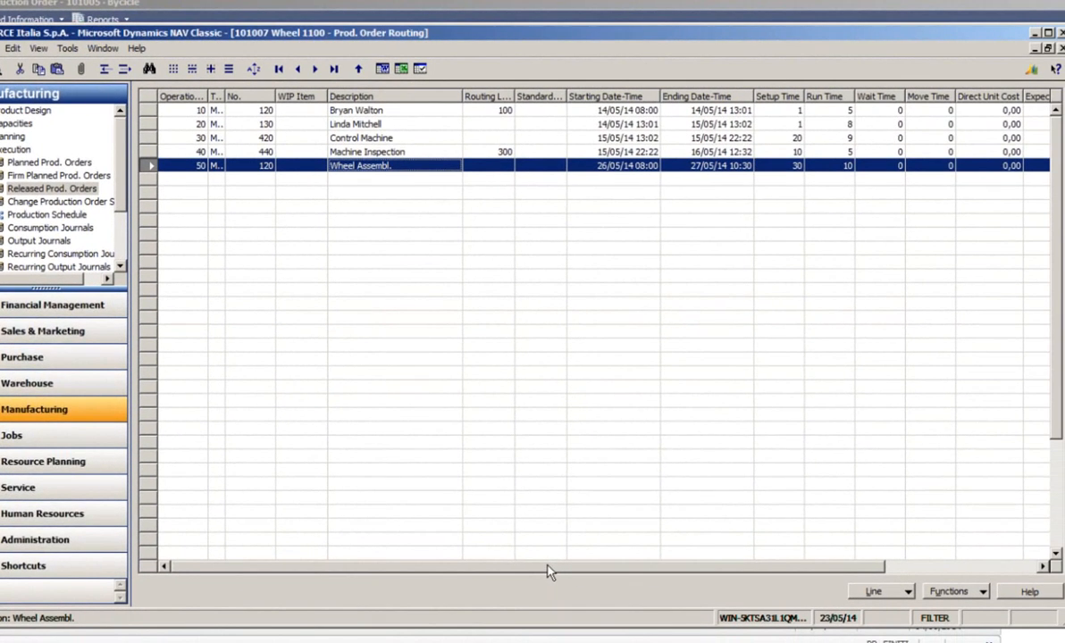
left_click_drag(553, 565, 558, 566)
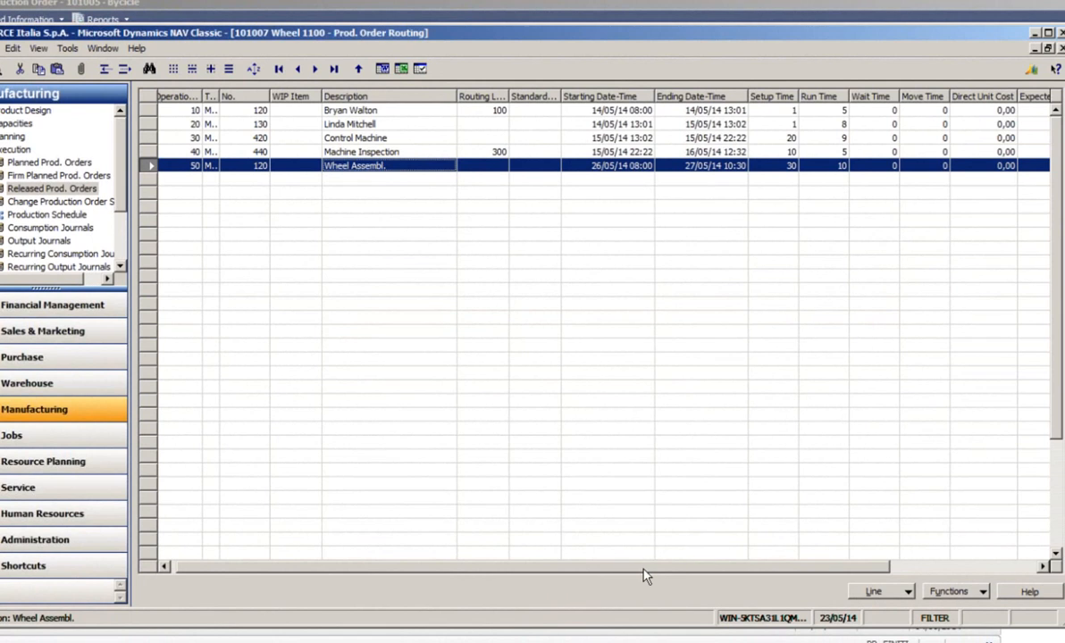
left_click_drag(641, 575, 518, 581)
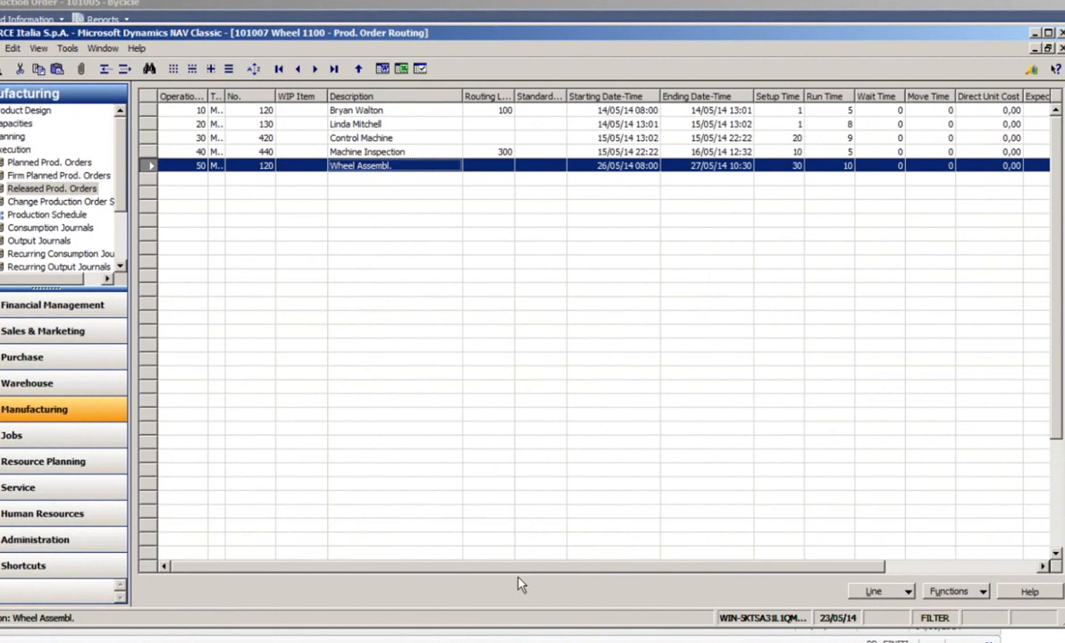
Step: Look up the machine center assigned to operation 50, keep machine center 120, and close the routing
left_click(266, 166)
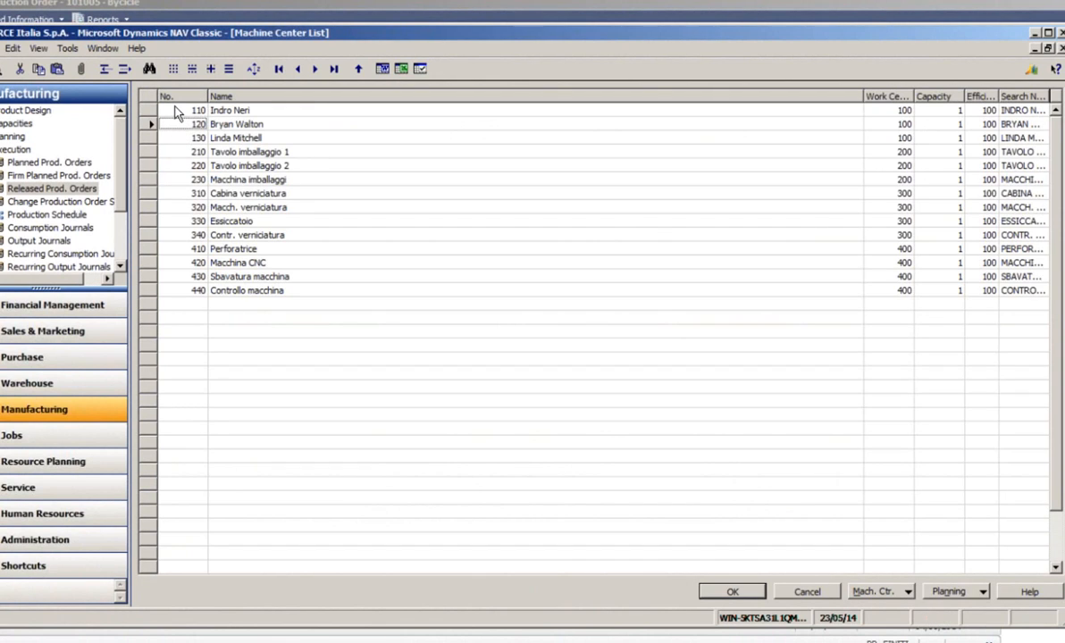
left_click(179, 111)
left_click(180, 124)
key("Return")
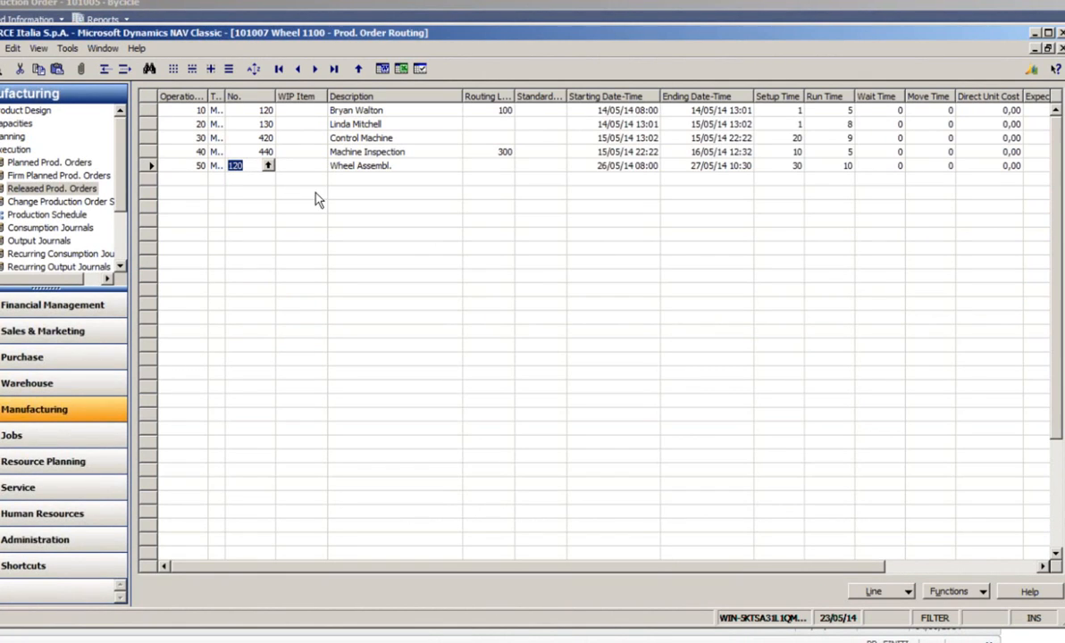
key("Escape")
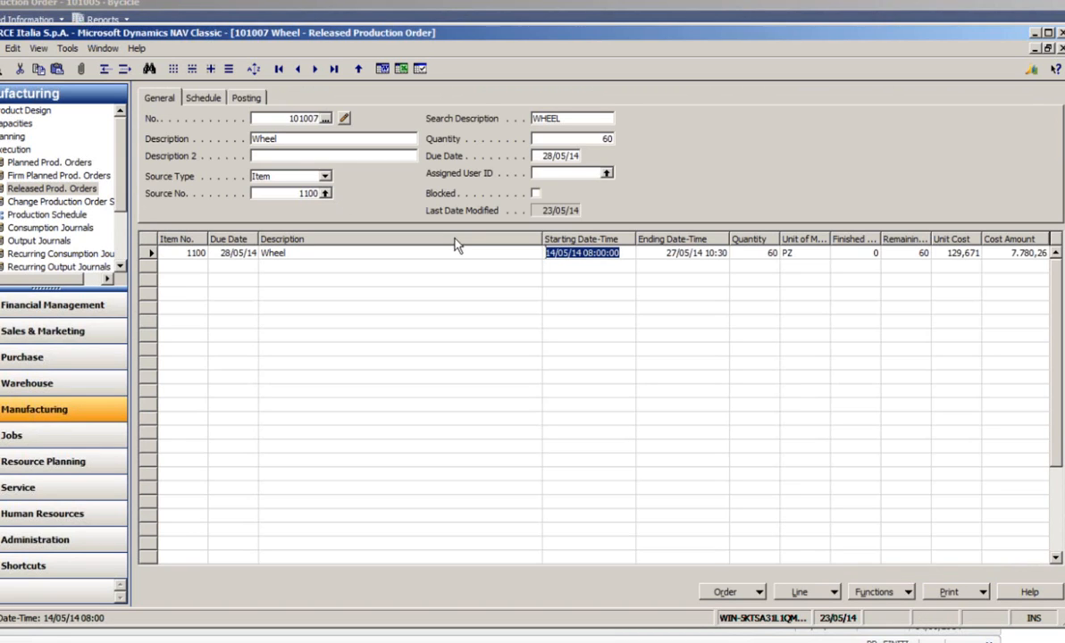
Step: Check the line dates of the Wheel and Bycicle released orders, and switch back to the Released Prod. Orders window of Microsoft Dynamics NAV
left_click(668, 252)
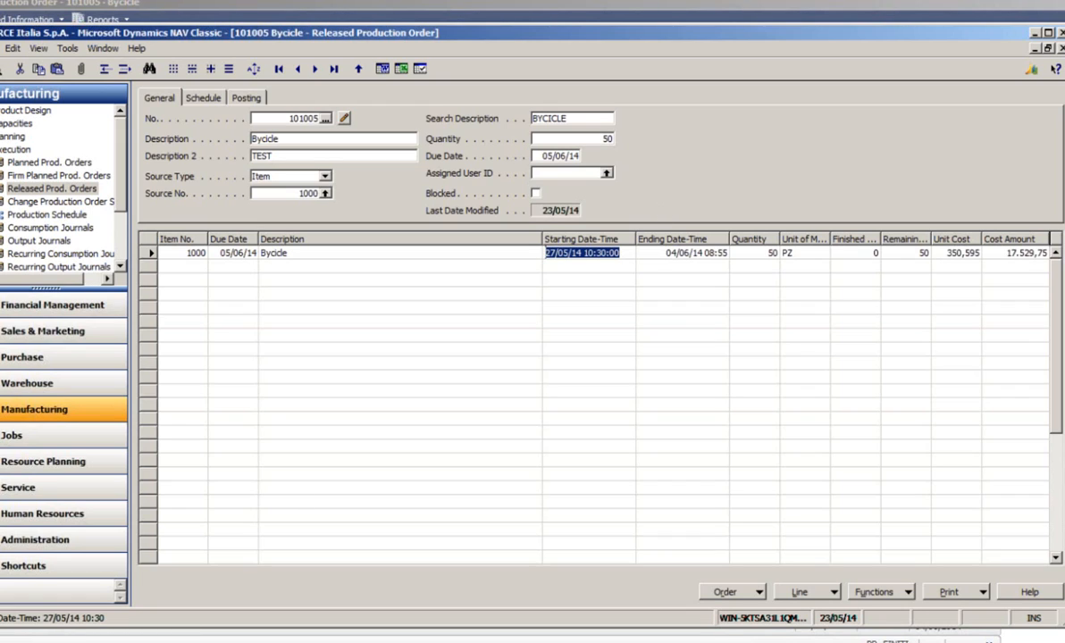
left_click(194, 611)
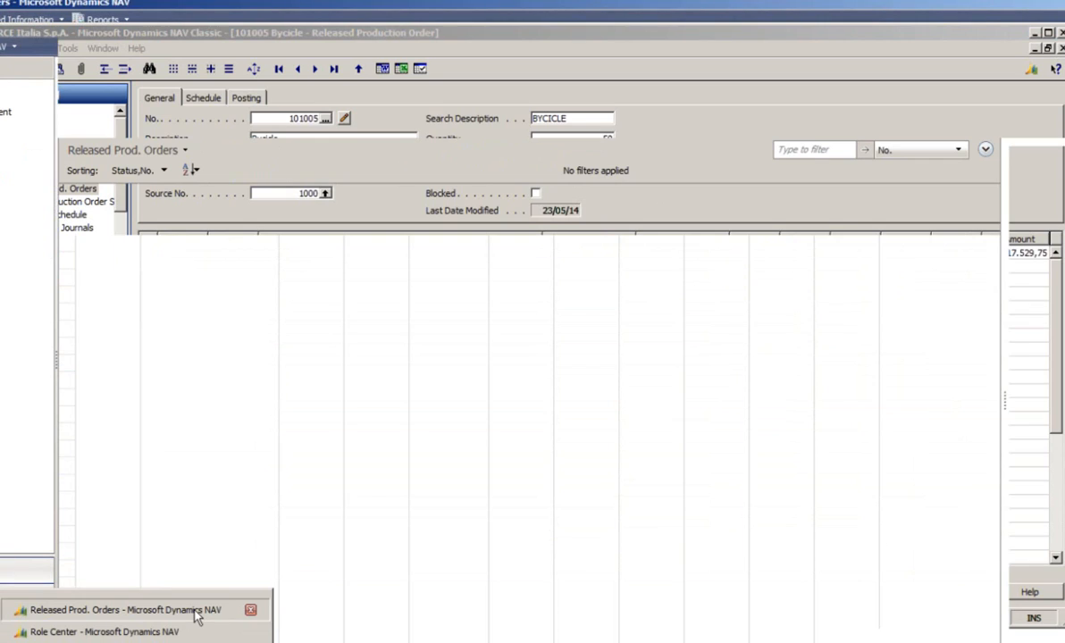